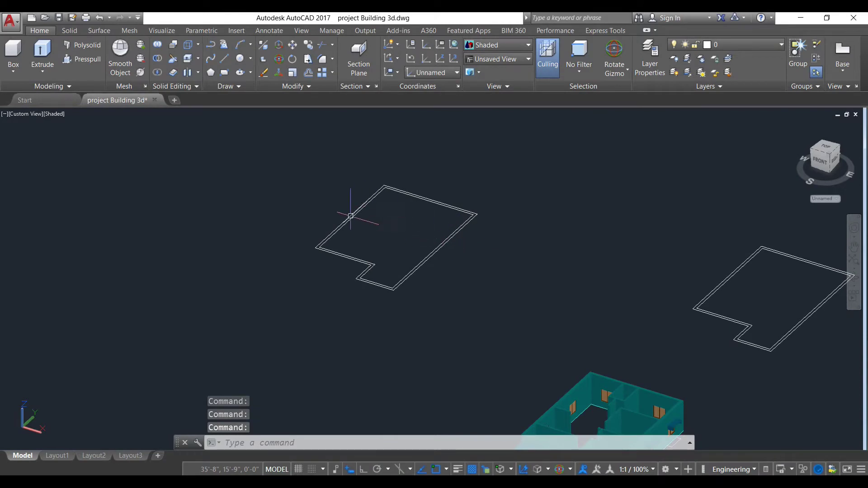
- Copy the outer polyline of the double building outline to the empty area beside the 3D building model
{"action": "scroll", "coordinate": [359, 277], "scroll_direction": "up", "scroll_amount": 4}
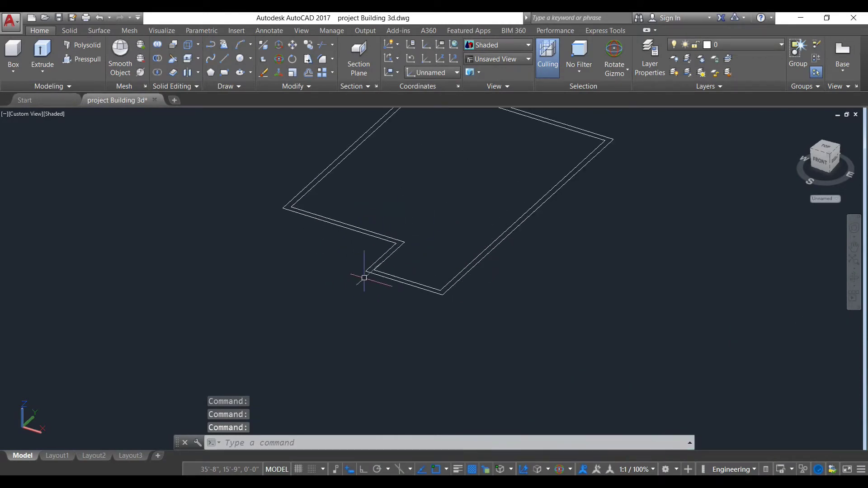
{"action": "left_click", "coordinate": [367, 266]}
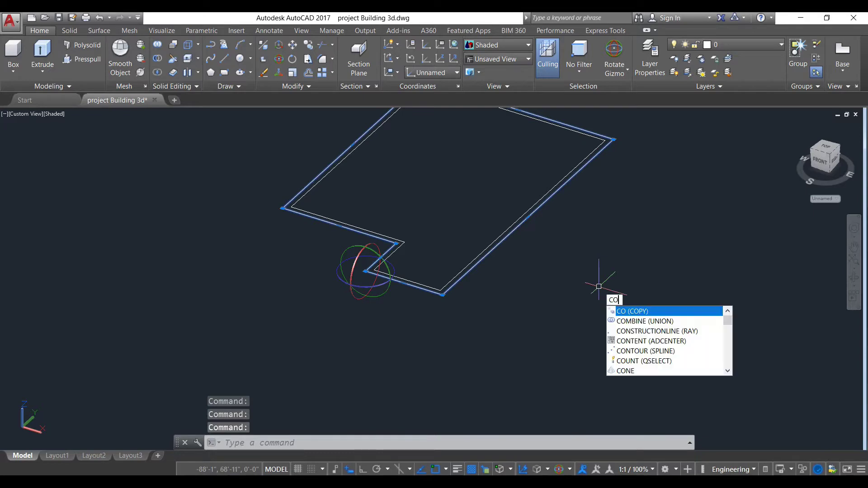
{"action": "key", "text": "Return"}
{"action": "left_click", "coordinate": [448, 169]}
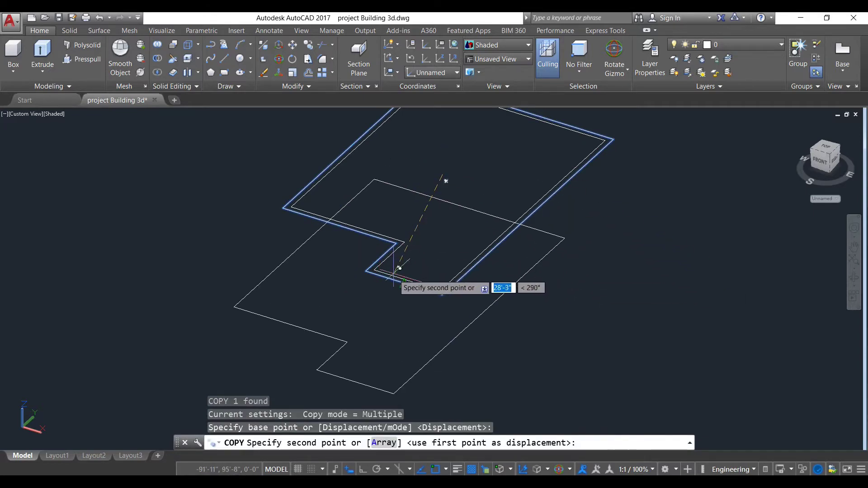
{"action": "scroll", "coordinate": [398, 271], "scroll_direction": "down", "scroll_amount": 8}
{"action": "middle_click_drag", "start_coordinate": [320, 335], "coordinate": [359, 252]}
{"action": "key", "text": "Escape"}
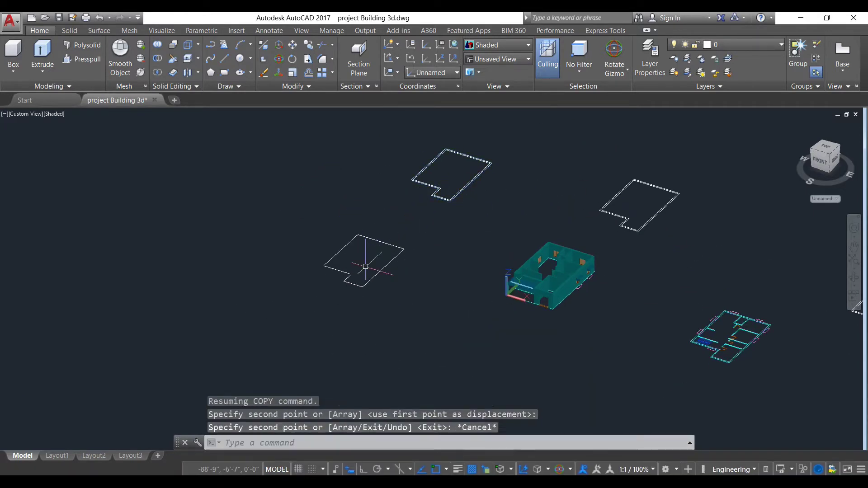
- Extrude the copied outline to a height of 4"
{"action": "scroll", "coordinate": [346, 248], "scroll_direction": "up", "scroll_amount": 4}
{"action": "left_click", "coordinate": [43, 52]}
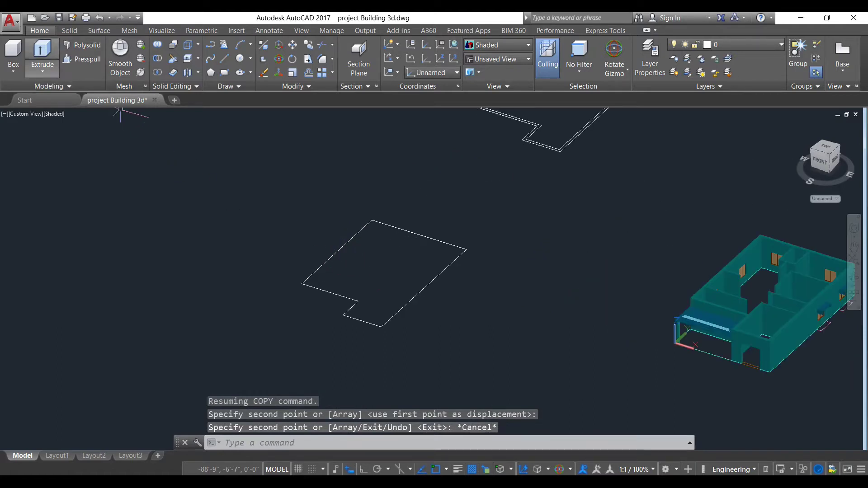
{"action": "left_click", "coordinate": [357, 318]}
{"action": "key", "text": "Return"}
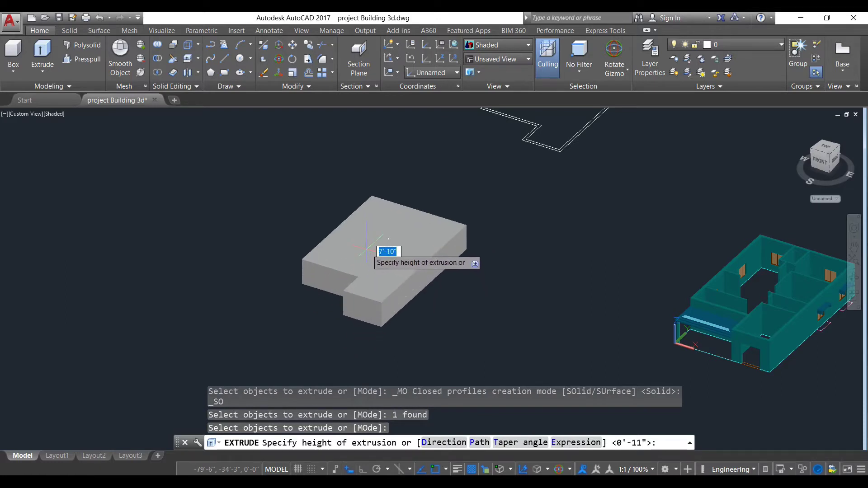
{"action": "key", "text": "Return"}
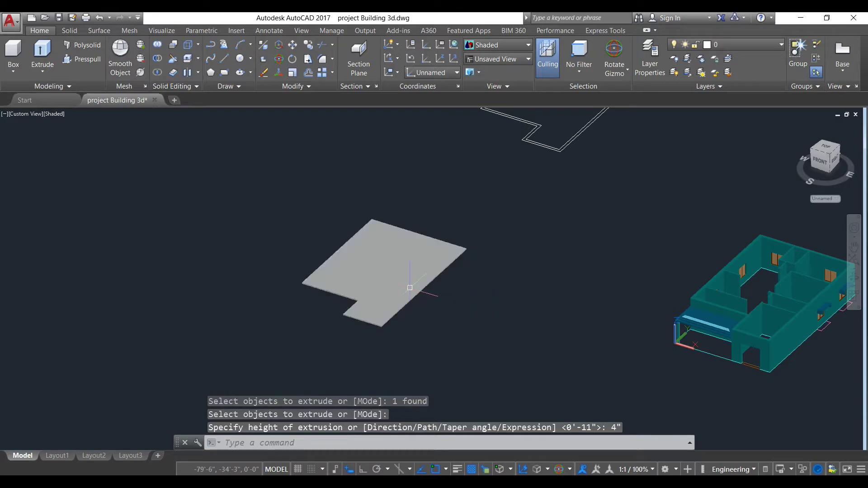
- Undo the 4" extrusion of the copied outline
{"action": "scroll", "coordinate": [410, 287], "scroll_direction": "up", "scroll_amount": 3}
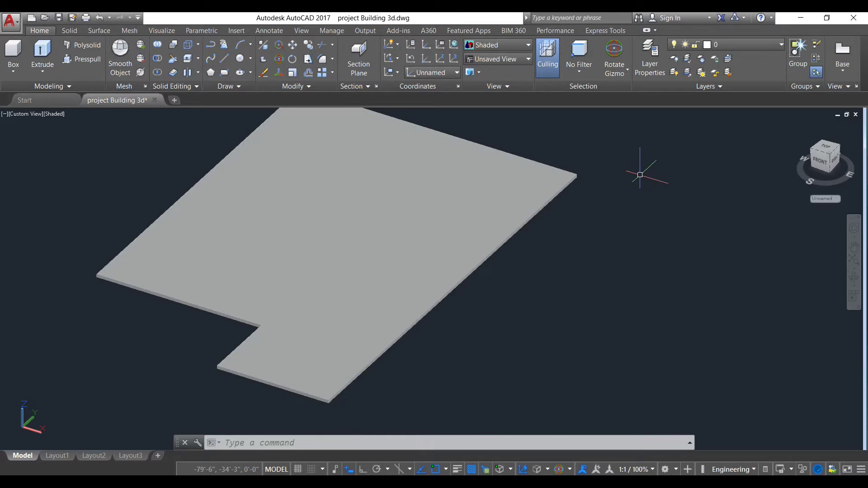
{"action": "key", "text": "Return"}
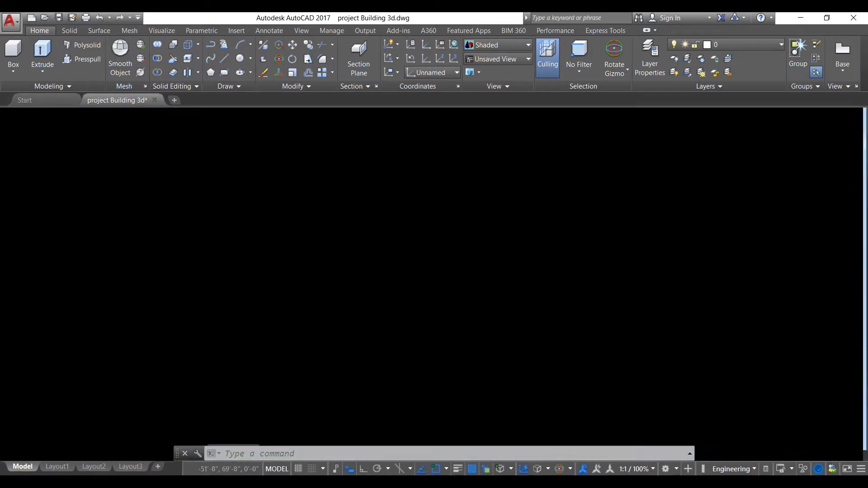
{"action": "type", "text": "u"}
{"action": "key", "text": "Return"}
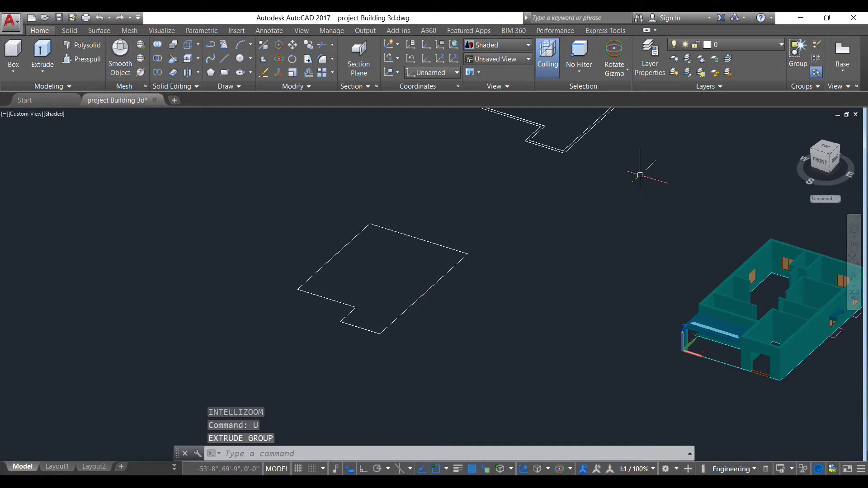
- Extrude the copied outline into a solid slab with a height of 5"
{"action": "left_click", "coordinate": [43, 54]}
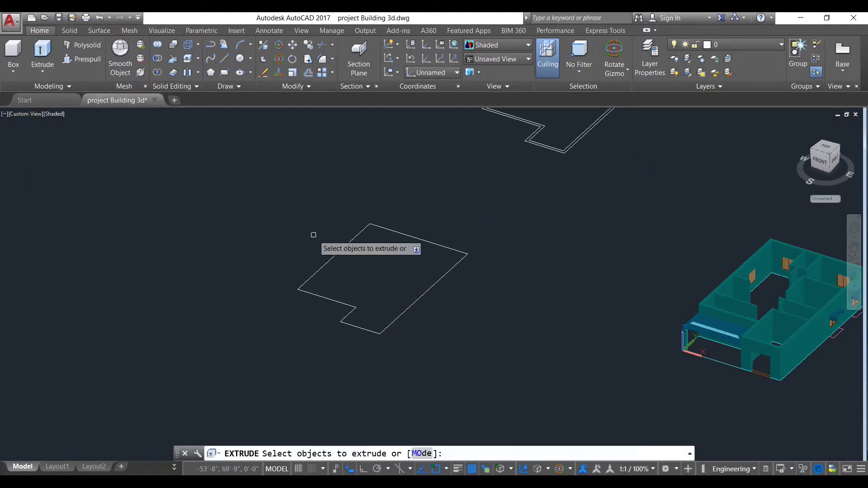
{"action": "left_click", "coordinate": [311, 278]}
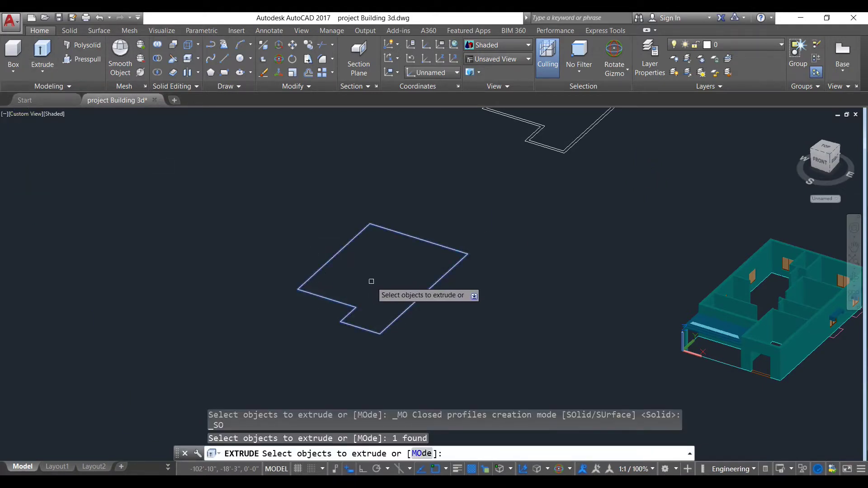
{"action": "key", "text": "Return"}
{"action": "type", "text": "5"}
{"action": "key", "text": "Return"}
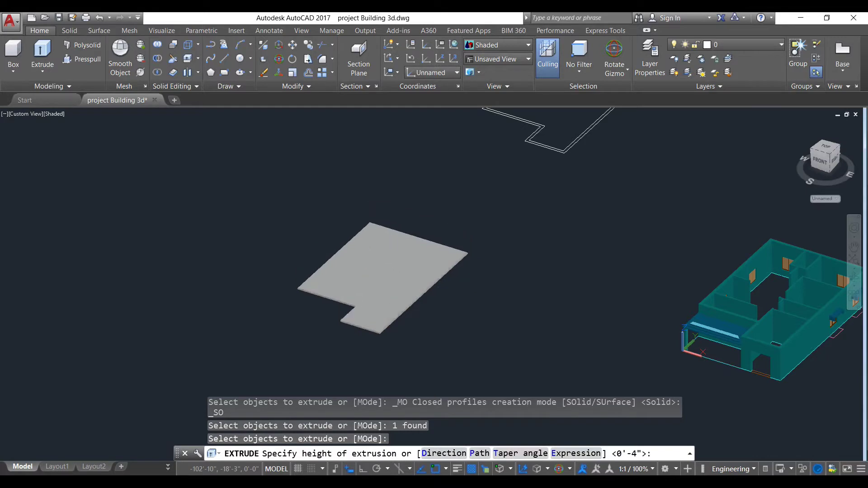
- Create a new layer named 3d slab and set its color to index color 130
{"action": "scroll", "coordinate": [583, 229], "scroll_direction": "down", "scroll_amount": 2}
{"action": "middle_click_drag", "start_coordinate": [583, 229], "coordinate": [536, 235]}
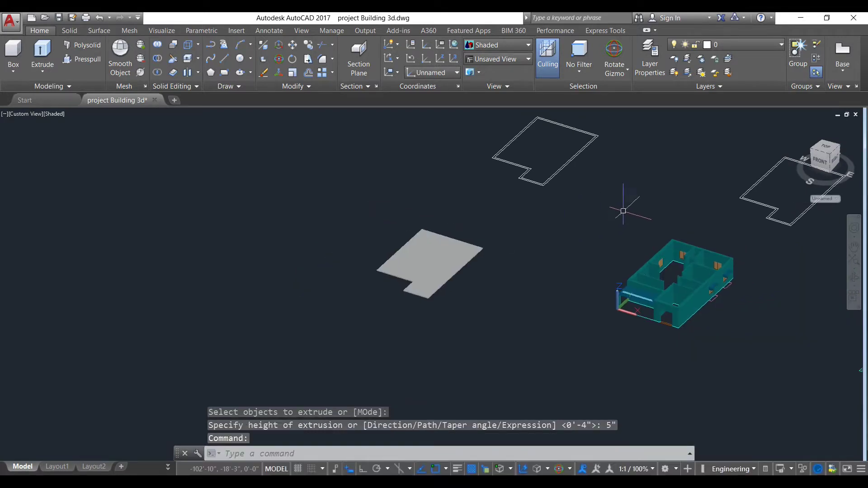
{"action": "left_click", "coordinate": [650, 57]}
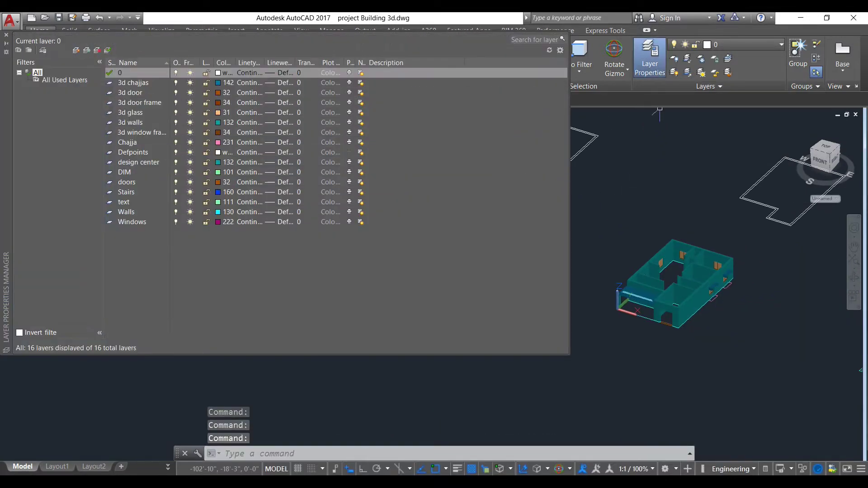
{"action": "key", "text": "alt+n"}
{"action": "type", "text": "3d slab"}
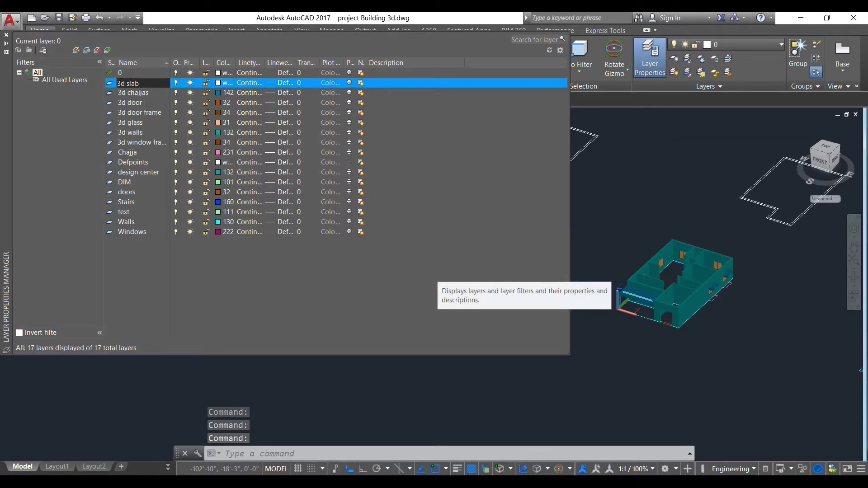
{"action": "key", "text": "Return"}
{"action": "left_click", "coordinate": [219, 83]}
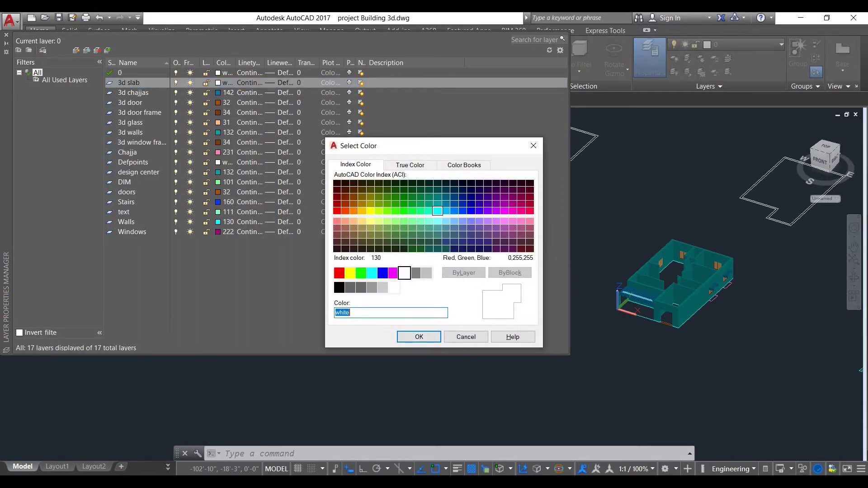
{"action": "left_click", "coordinate": [437, 212]}
{"action": "left_click", "coordinate": [419, 337]}
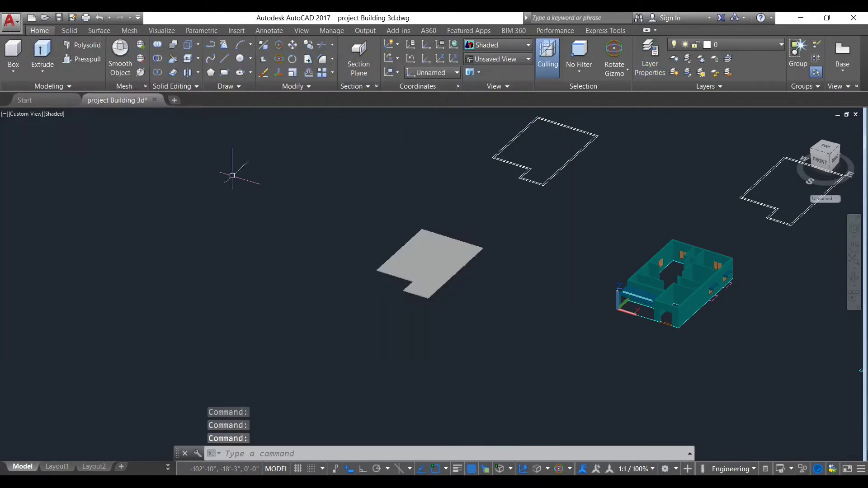
- Assign the extruded slab to the 3d slab layer and clear the selection
{"action": "left_click", "coordinate": [439, 268]}
{"action": "left_click", "coordinate": [728, 44]}
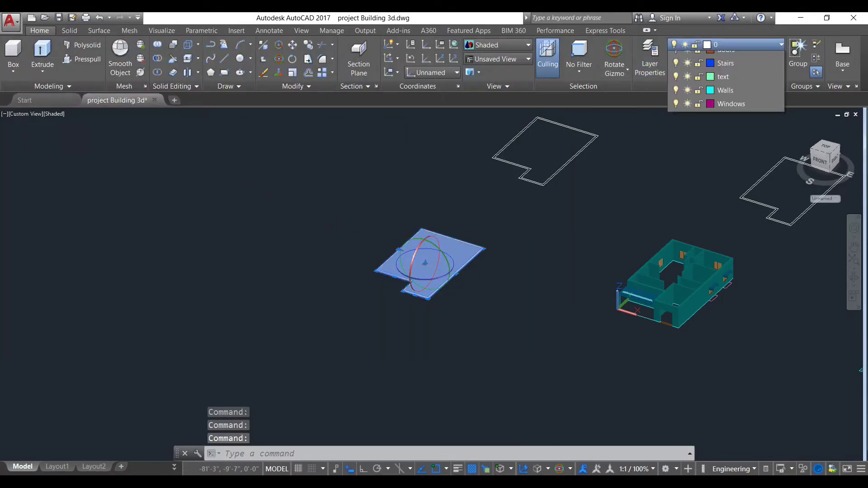
{"action": "left_click", "coordinate": [728, 125]}
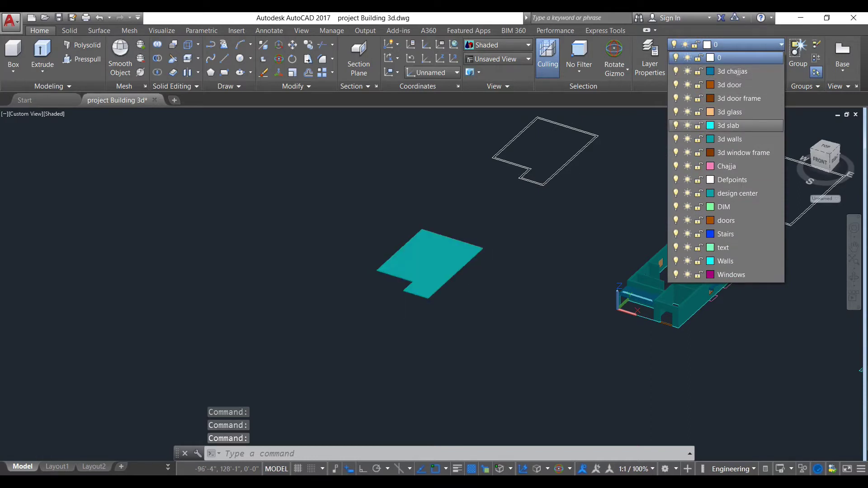
{"action": "key", "text": "Escape"}
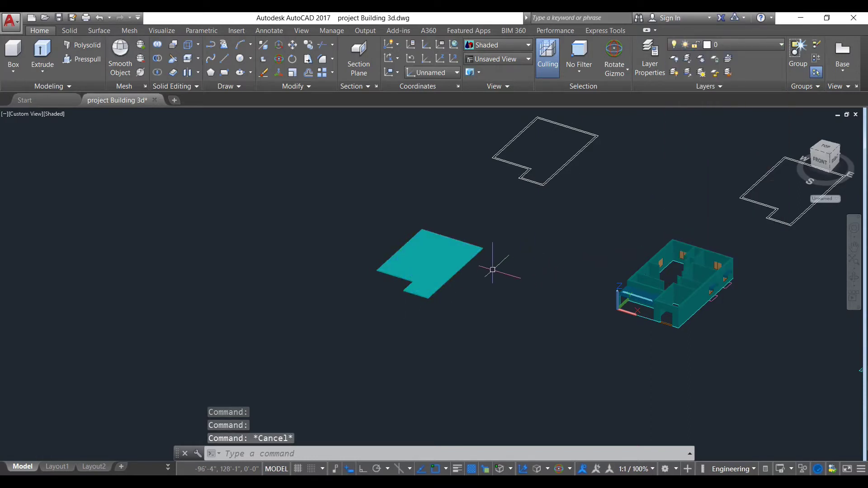
{"action": "scroll", "coordinate": [492, 269], "scroll_direction": "up", "scroll_amount": 5}
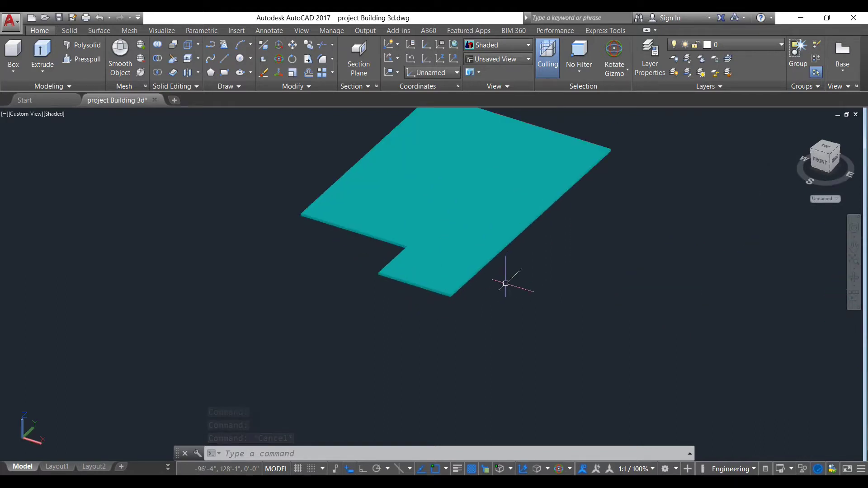
{"action": "scroll", "coordinate": [497, 296], "scroll_direction": "down", "scroll_amount": 2}
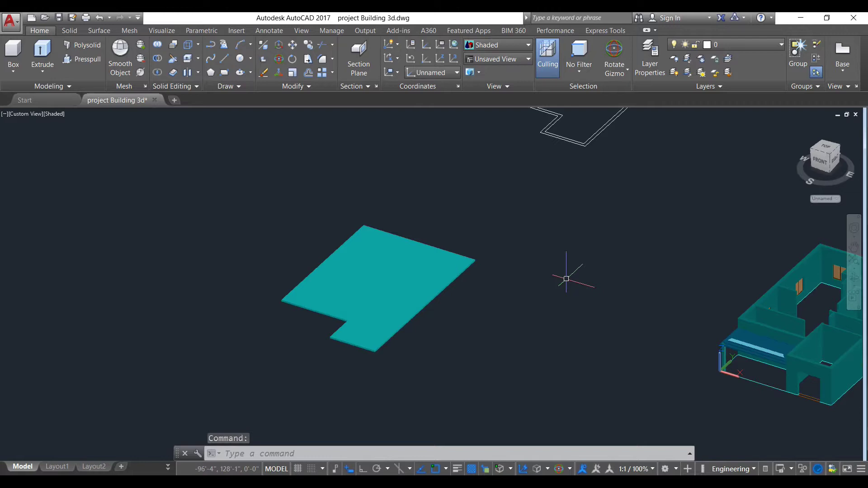
{"action": "scroll", "coordinate": [296, 271], "scroll_direction": "up", "scroll_amount": 3}
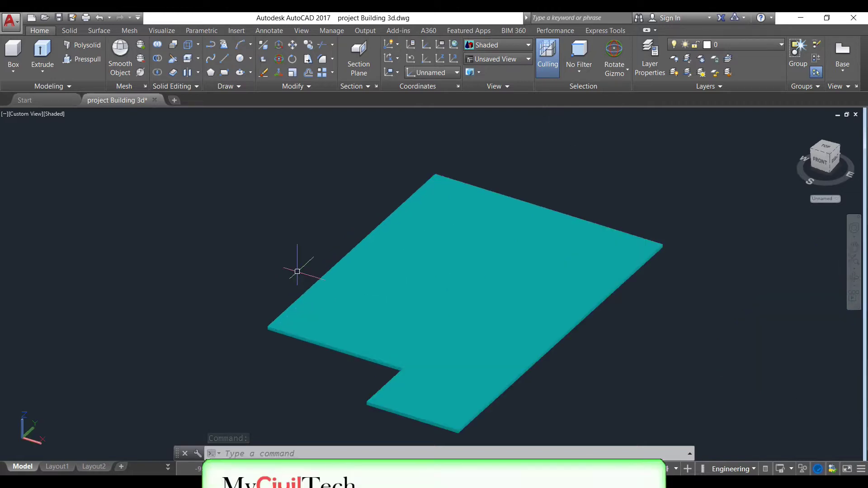
- Copy the outer polyline of the double outline again, placing the copy in the empty area next to the slab
{"action": "scroll", "coordinate": [297, 272], "scroll_direction": "down", "scroll_amount": 5}
{"action": "scroll", "coordinate": [438, 211], "scroll_direction": "up", "scroll_amount": 2}
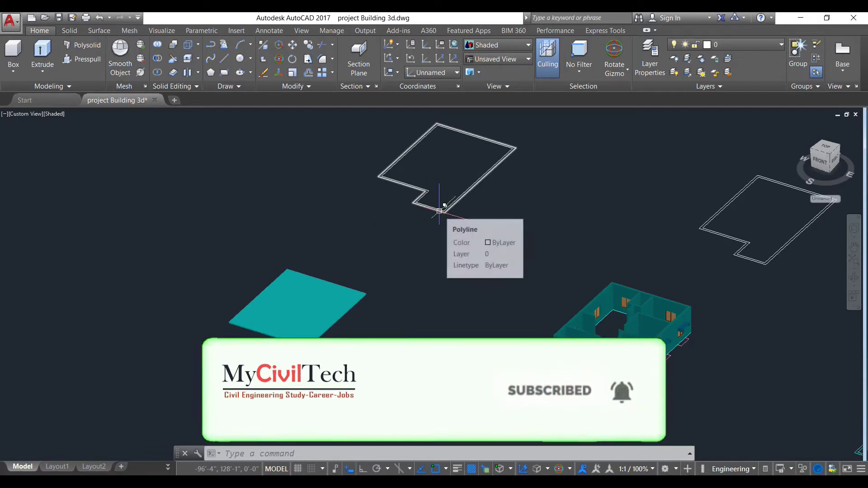
{"action": "left_click", "coordinate": [442, 203]}
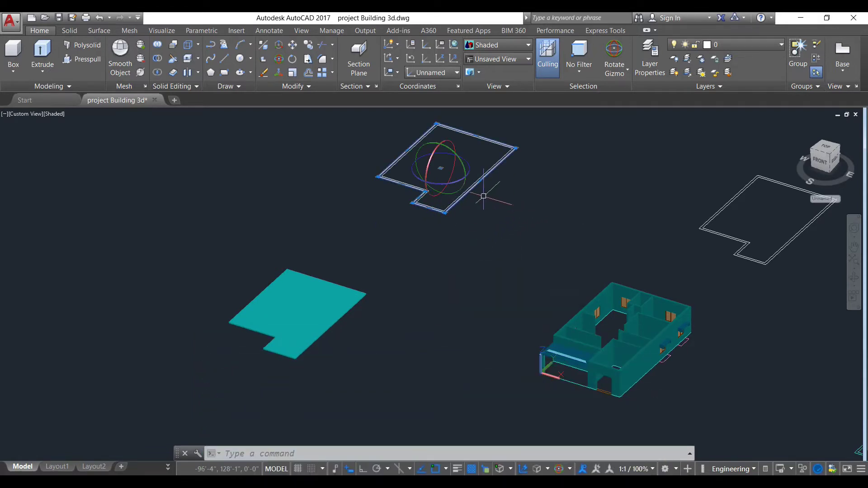
{"action": "scroll", "coordinate": [470, 196], "scroll_direction": "up", "scroll_amount": 3}
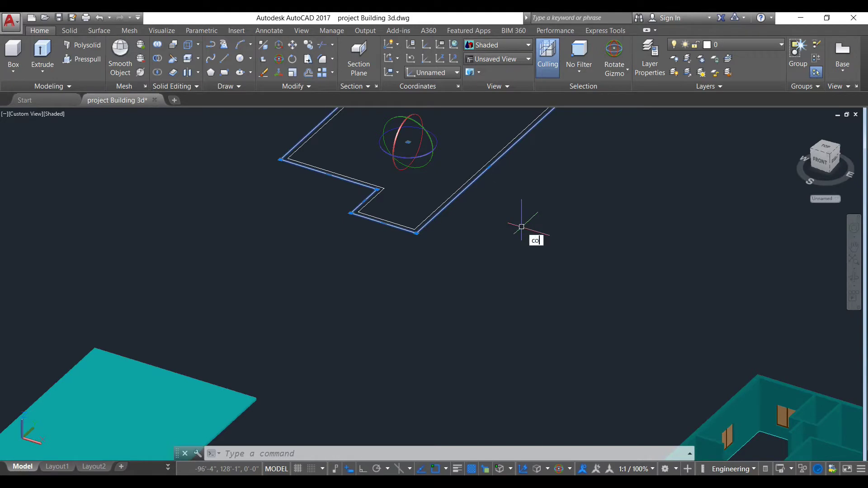
{"action": "key", "text": "Return"}
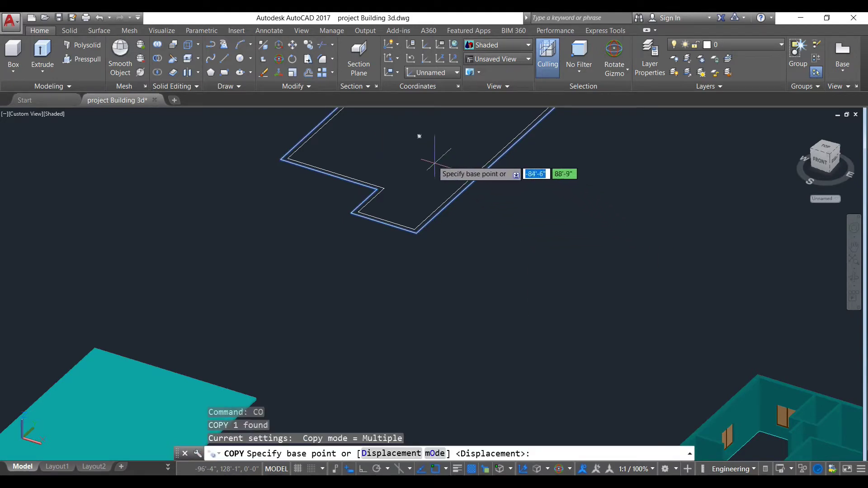
{"action": "left_click", "coordinate": [423, 156]}
{"action": "scroll", "coordinate": [389, 212], "scroll_direction": "down", "scroll_amount": 6}
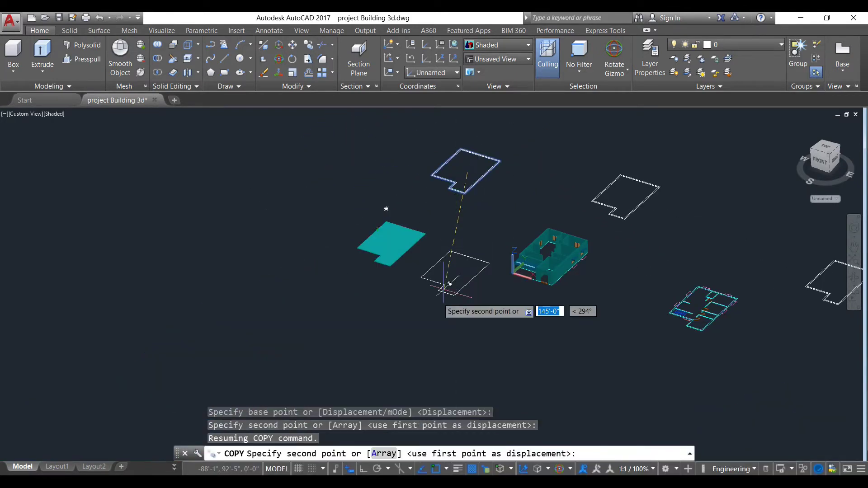
{"action": "left_click", "coordinate": [408, 300]}
{"action": "key", "text": "Escape"}
- Explode the newly copied outline polyline into separate line segments
{"action": "scroll", "coordinate": [414, 325], "scroll_direction": "up", "scroll_amount": 3}
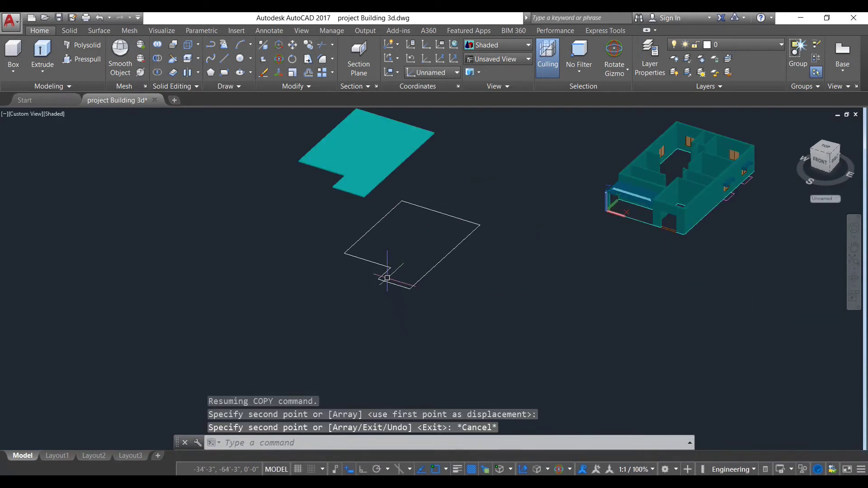
{"action": "scroll", "coordinate": [389, 271], "scroll_direction": "up", "scroll_amount": 3}
{"action": "scroll", "coordinate": [405, 267], "scroll_direction": "up", "scroll_amount": 3}
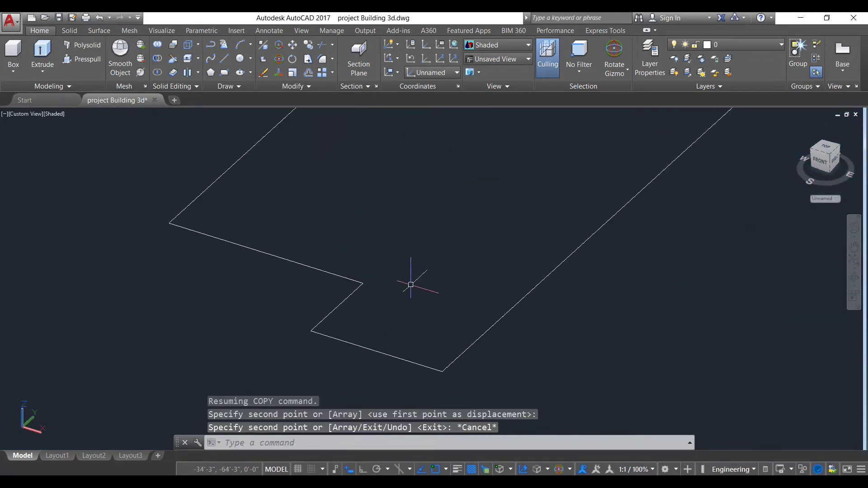
{"action": "middle_click_drag", "start_coordinate": [424, 334], "coordinate": [403, 362]}
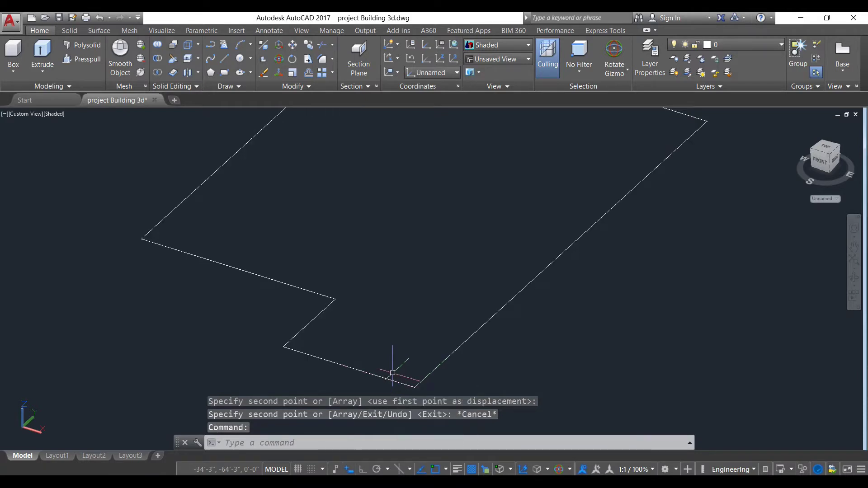
{"action": "middle_click_drag", "start_coordinate": [450, 382], "coordinate": [447, 338]}
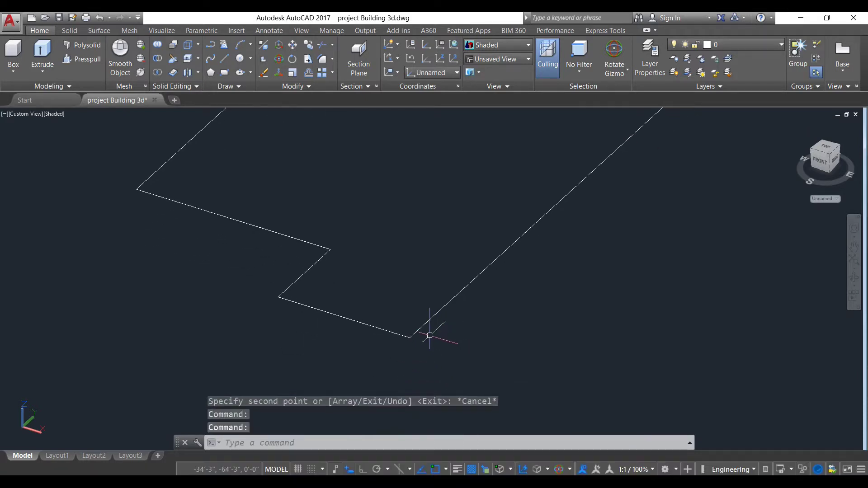
{"action": "left_click", "coordinate": [392, 332]}
{"action": "scroll", "coordinate": [540, 330], "scroll_direction": "down", "scroll_amount": 4}
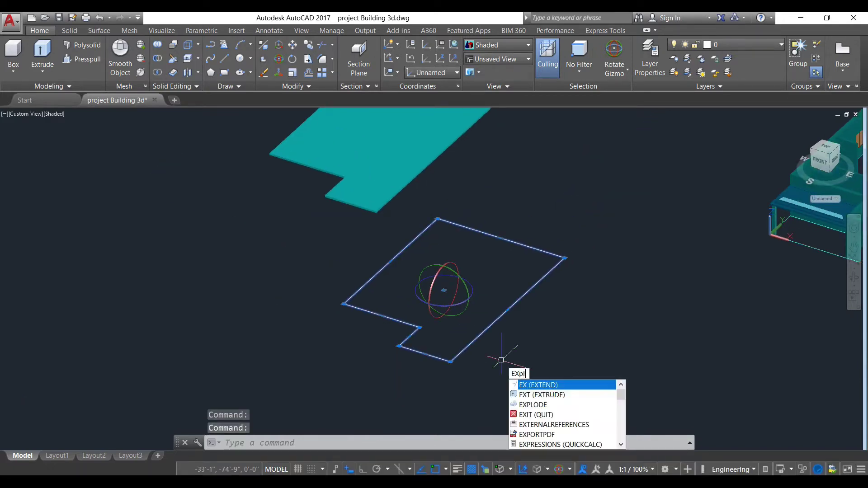
{"action": "key", "text": "Return"}
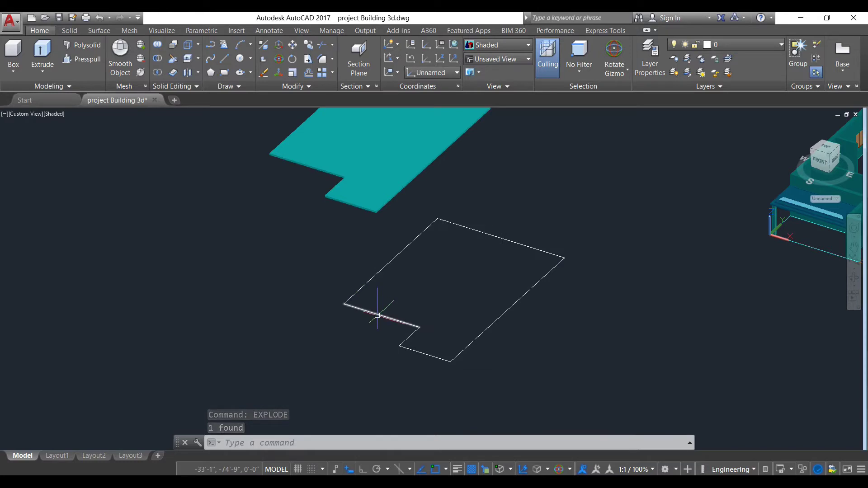
- Join five segments of the exploded outline into one polyline, leaving out the short front edge next to the notch
{"action": "left_click", "coordinate": [411, 353]}
{"action": "left_click", "coordinate": [355, 287]}
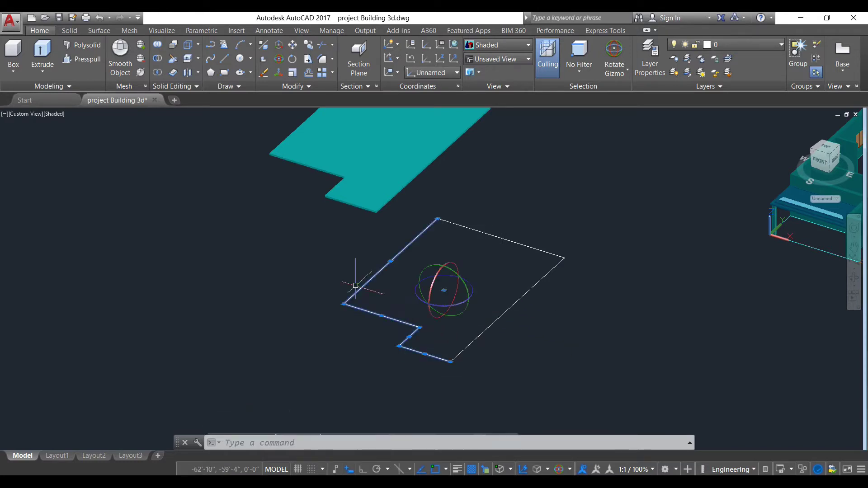
{"action": "left_click", "coordinate": [611, 314]}
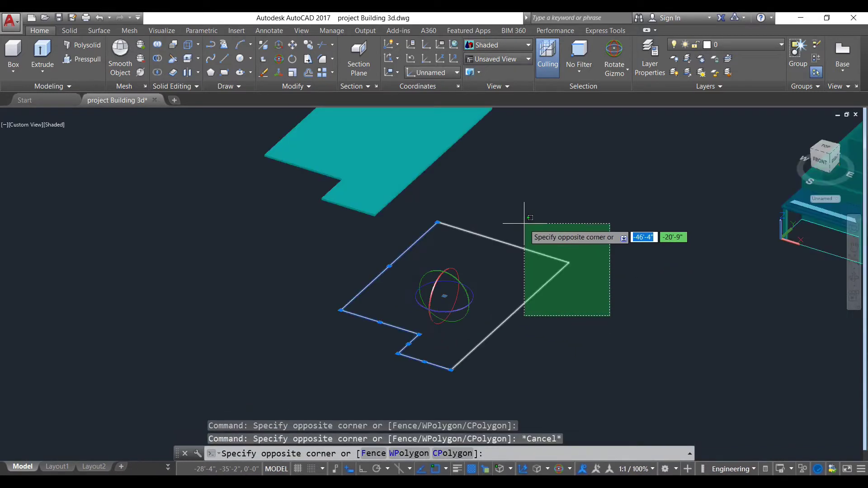
{"action": "left_click", "coordinate": [524, 239]}
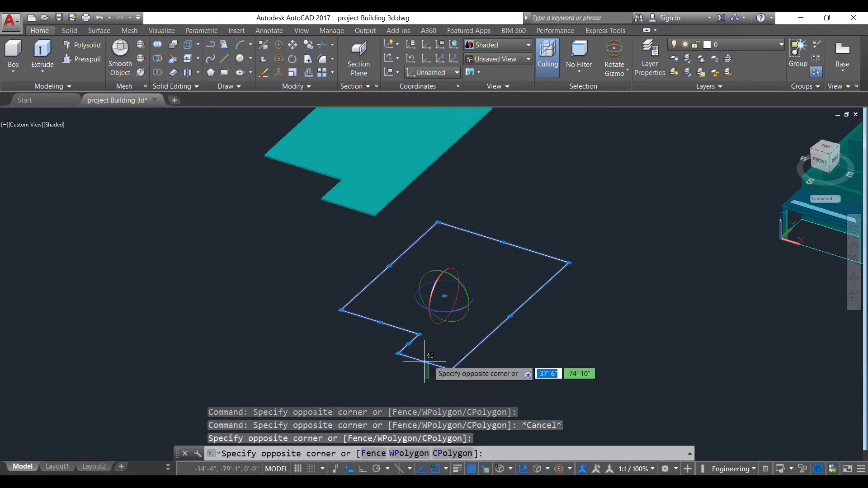
{"action": "left_click", "coordinate": [403, 360]}
{"action": "left_click", "coordinate": [417, 364]}
{"action": "left_click", "coordinate": [445, 353]}
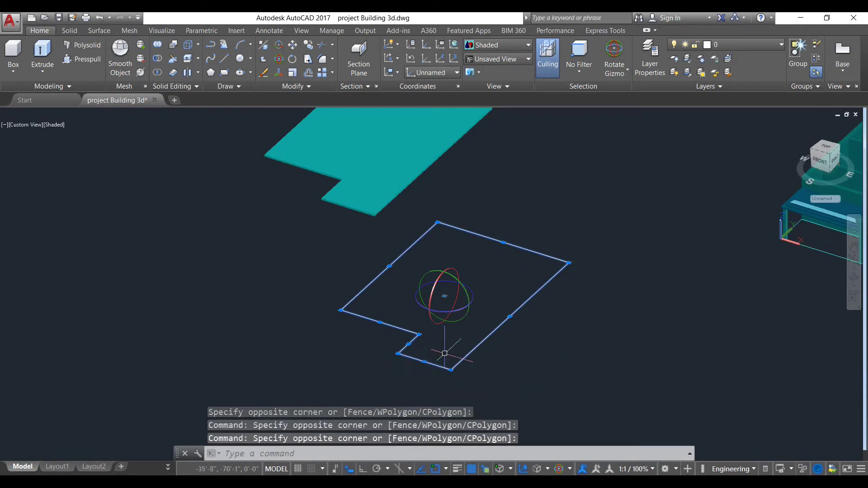
{"action": "left_click", "coordinate": [438, 362]}
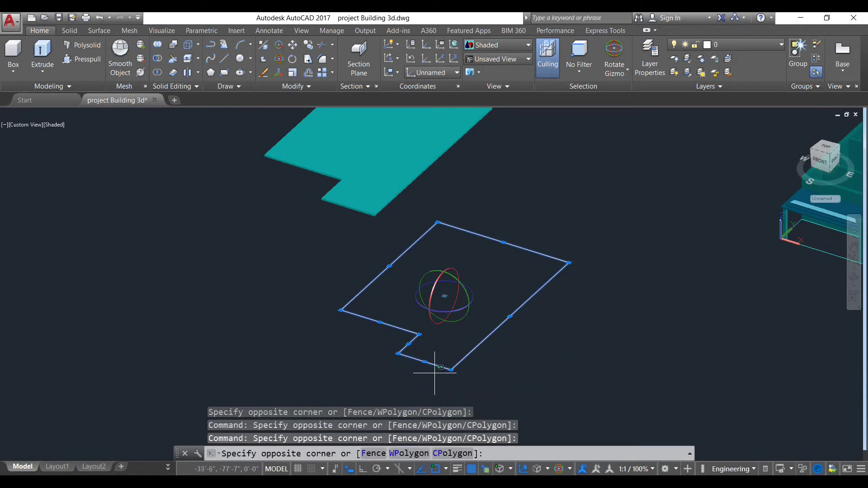
{"action": "left_click", "coordinate": [423, 357]}
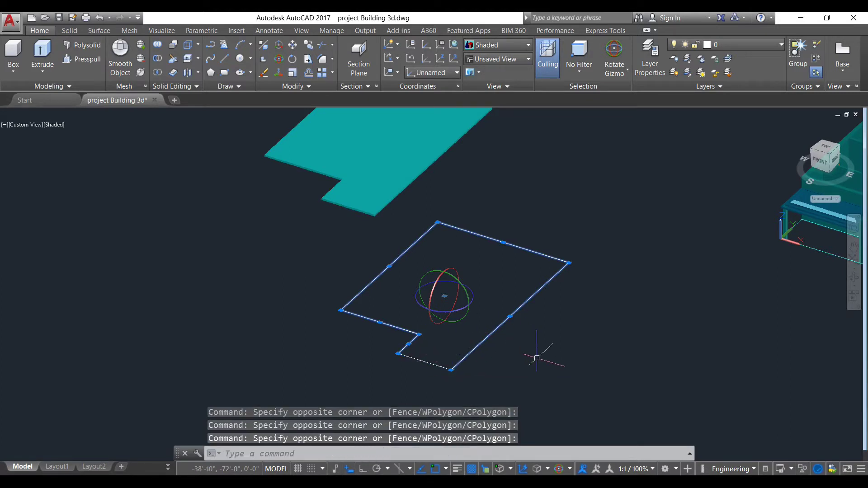
{"action": "type", "text": "J"}
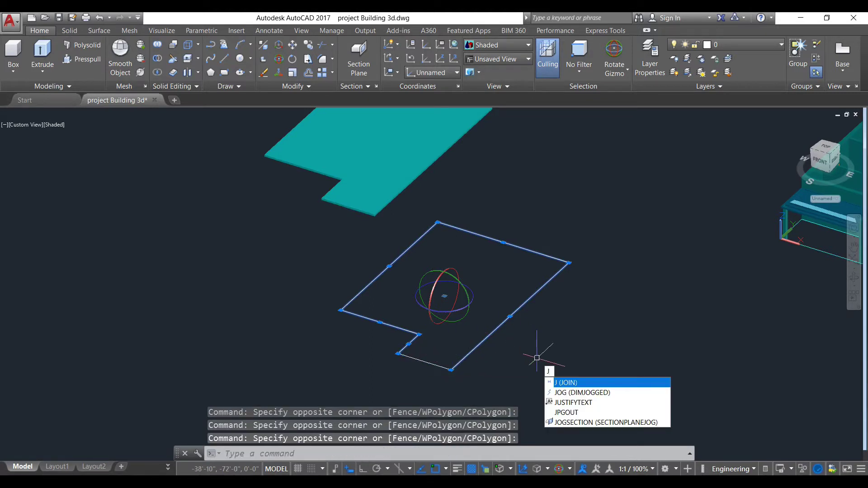
{"action": "key", "text": "Return"}
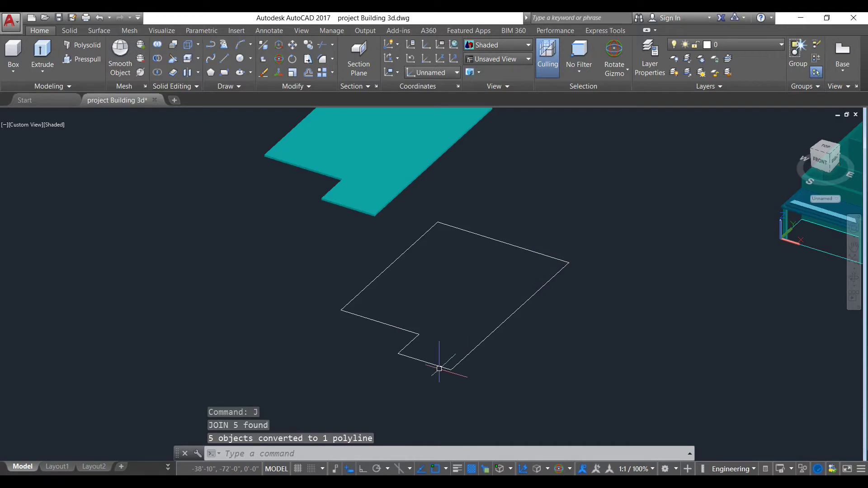
- Join the remaining short front edge to the outline polyline
{"action": "mouse_move", "coordinate": [429, 363]}
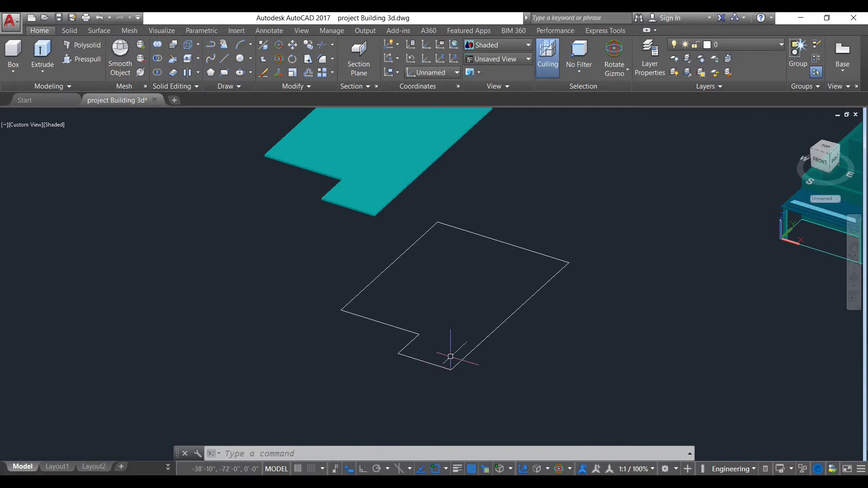
{"action": "left_click", "coordinate": [433, 363]}
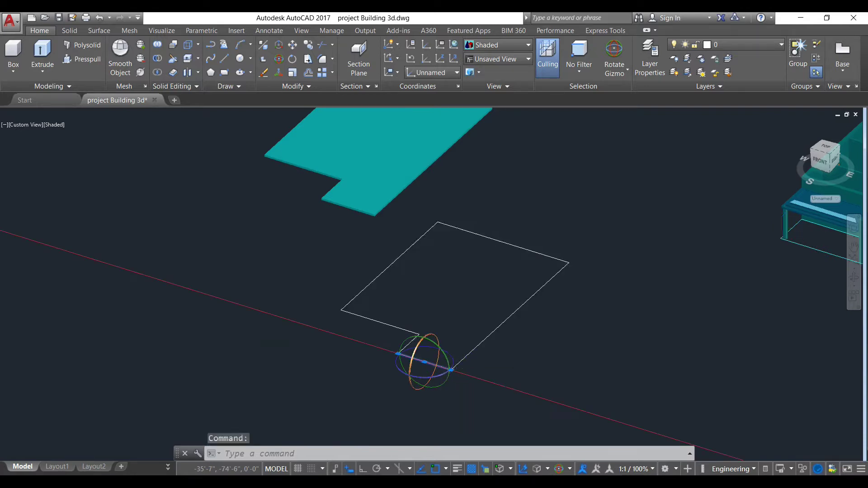
{"action": "scroll", "coordinate": [437, 361], "scroll_direction": "up", "scroll_amount": 3}
{"action": "key", "text": "Escape"}
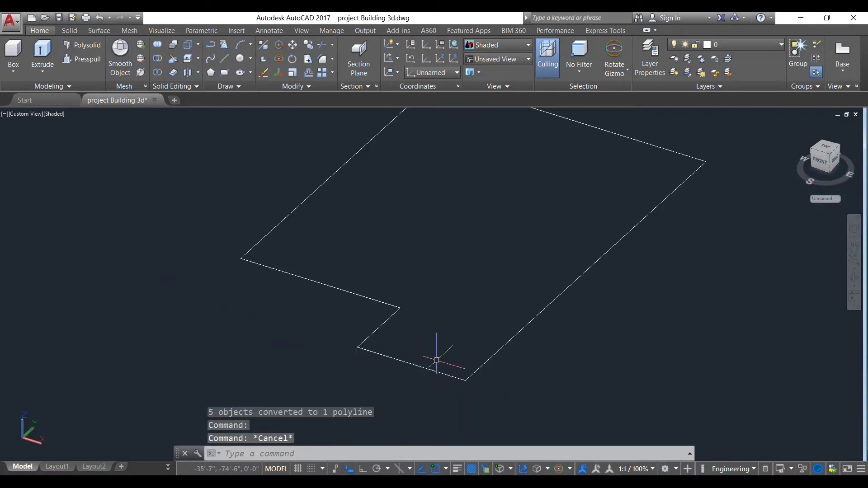
{"action": "left_click", "coordinate": [401, 362]}
{"action": "left_click", "coordinate": [379, 328]}
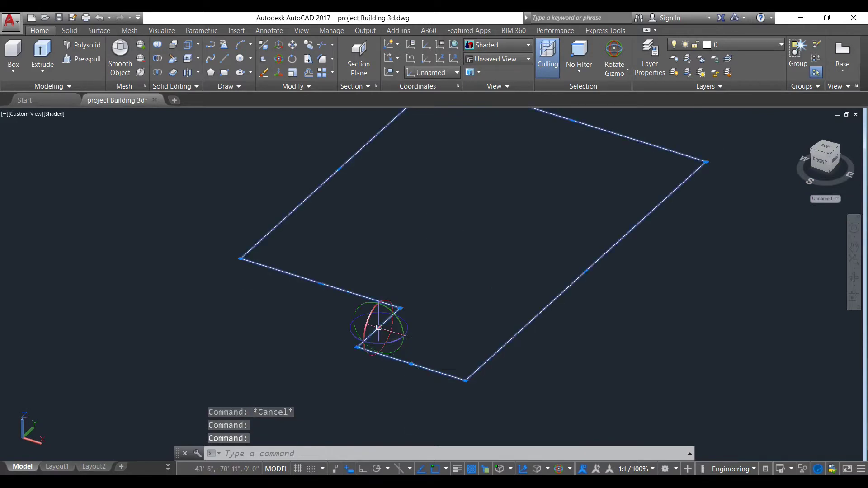
{"action": "type", "text": "j"}
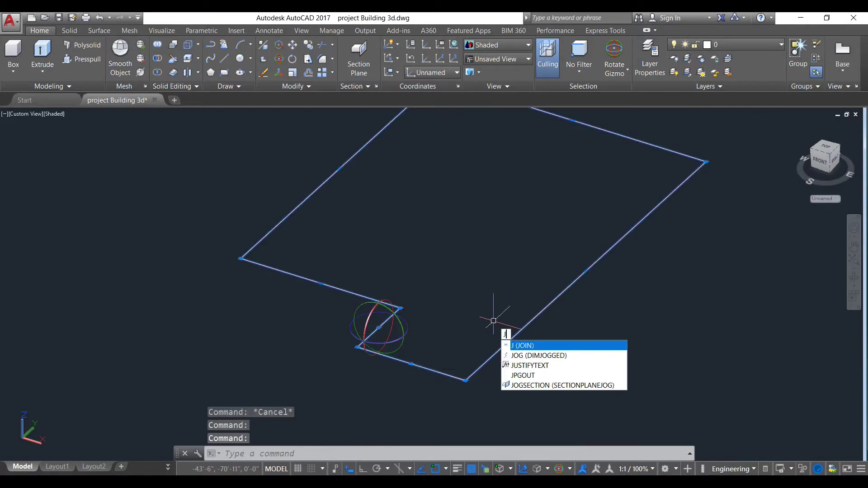
{"action": "key", "text": "Return"}
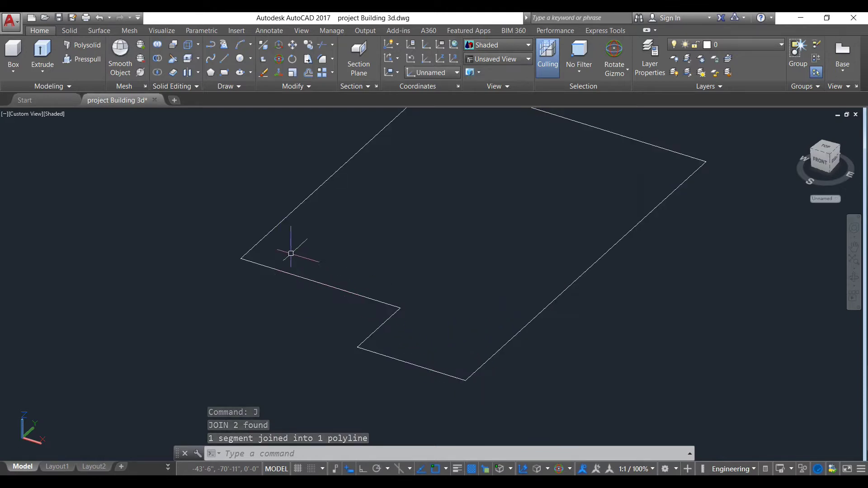
- Trace a new polyline over the outline's corners, starting at the front corner and ending at the midpoint of the short front edge
{"action": "scroll", "coordinate": [471, 219], "scroll_direction": "down", "scroll_amount": 4}
{"action": "scroll", "coordinate": [454, 164], "scroll_direction": "up", "scroll_amount": 3}
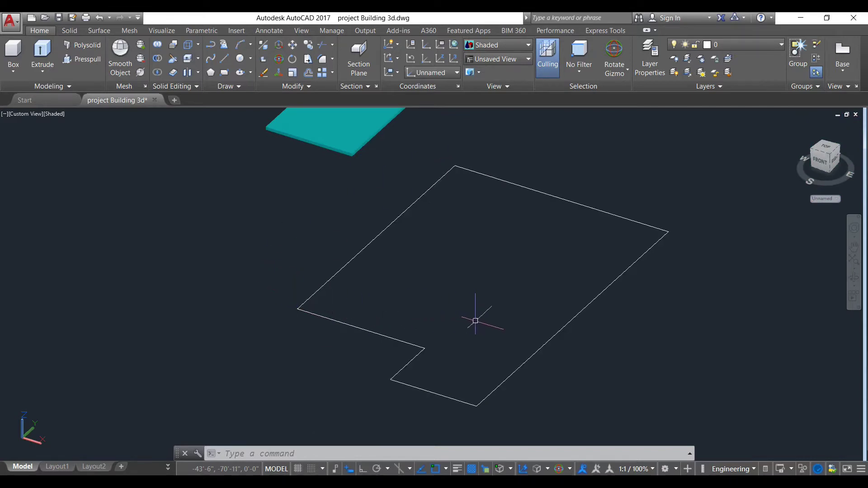
{"action": "scroll", "coordinate": [475, 321], "scroll_direction": "down", "scroll_amount": 2}
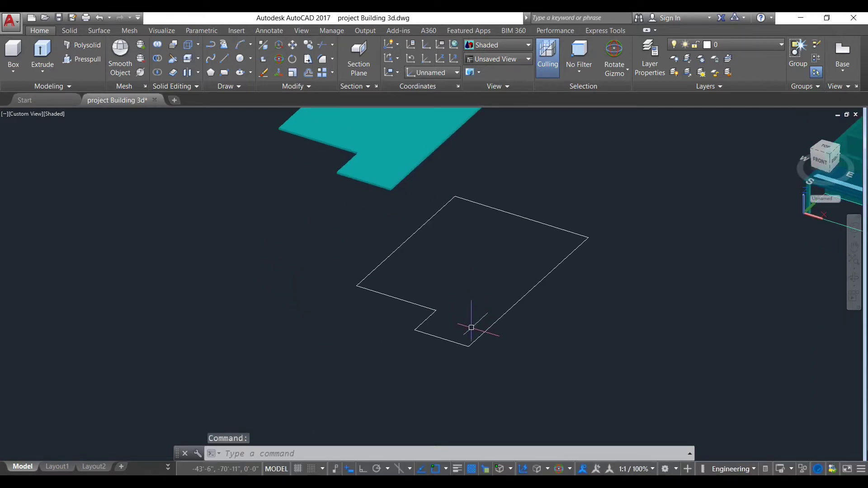
{"action": "scroll", "coordinate": [471, 327], "scroll_direction": "up", "scroll_amount": 3}
{"action": "scroll", "coordinate": [475, 325], "scroll_direction": "down", "scroll_amount": 2}
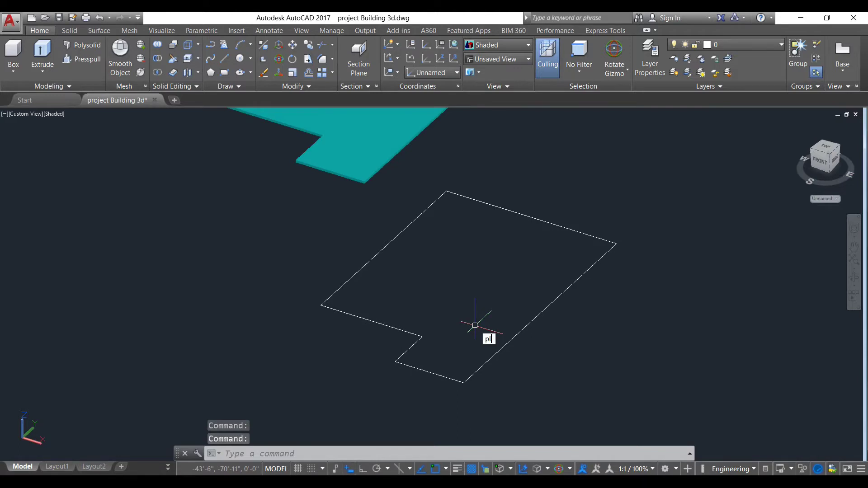
{"action": "key", "text": "Return"}
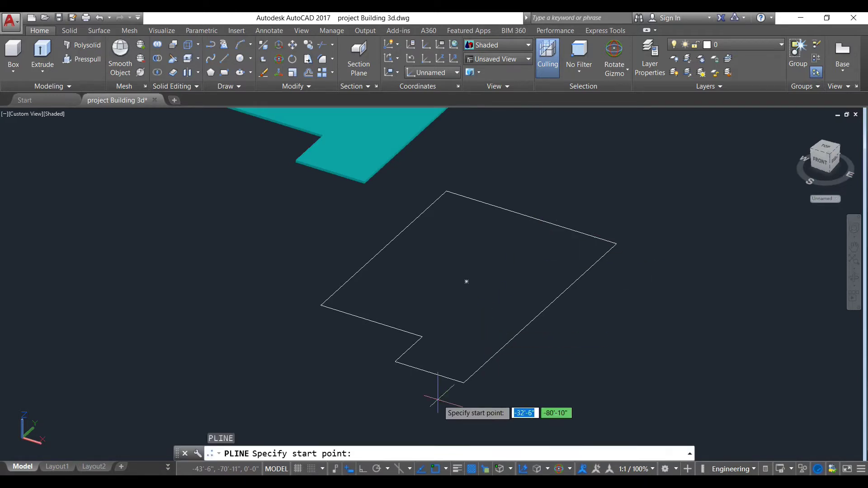
{"action": "left_click", "coordinate": [463, 383]}
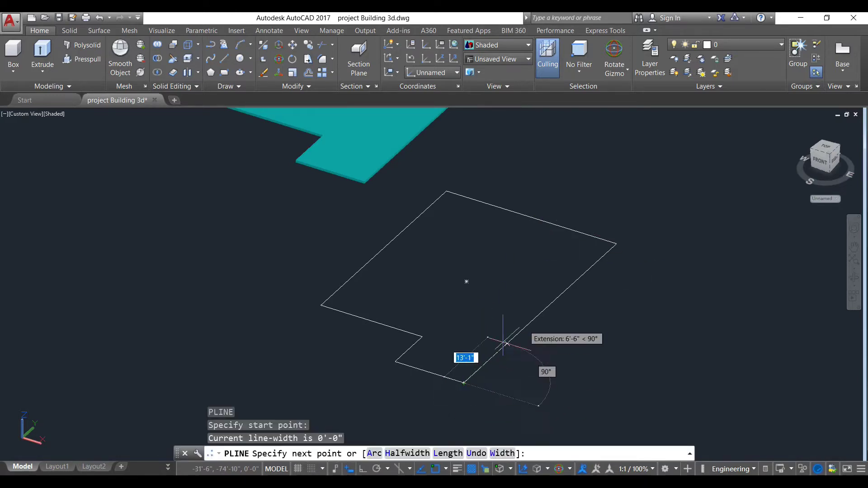
{"action": "left_click", "coordinate": [616, 244]}
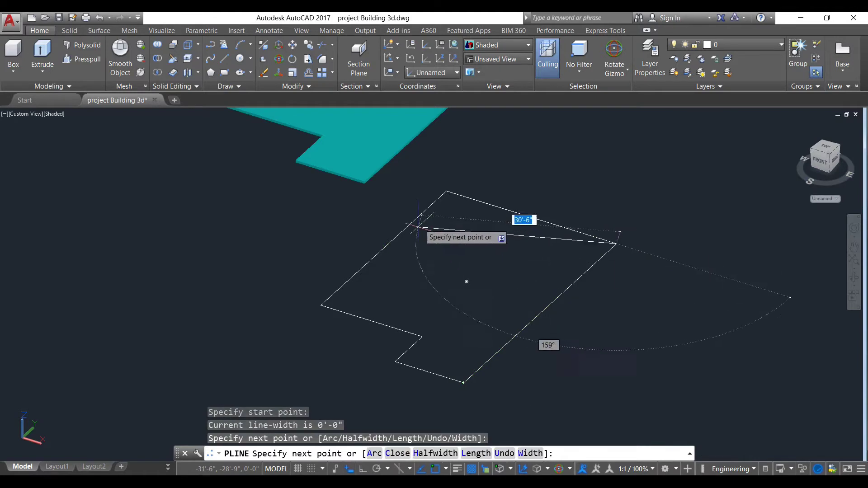
{"action": "left_click", "coordinate": [446, 191]}
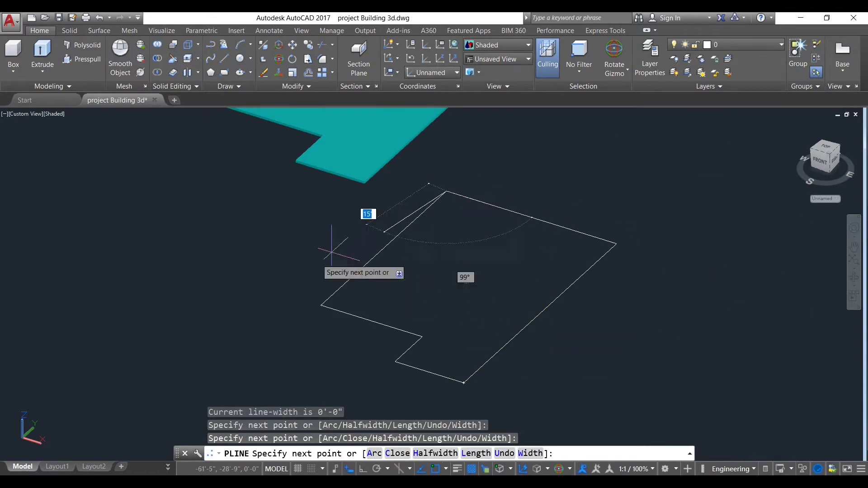
{"action": "left_click", "coordinate": [321, 306]}
{"action": "left_click", "coordinate": [422, 337]}
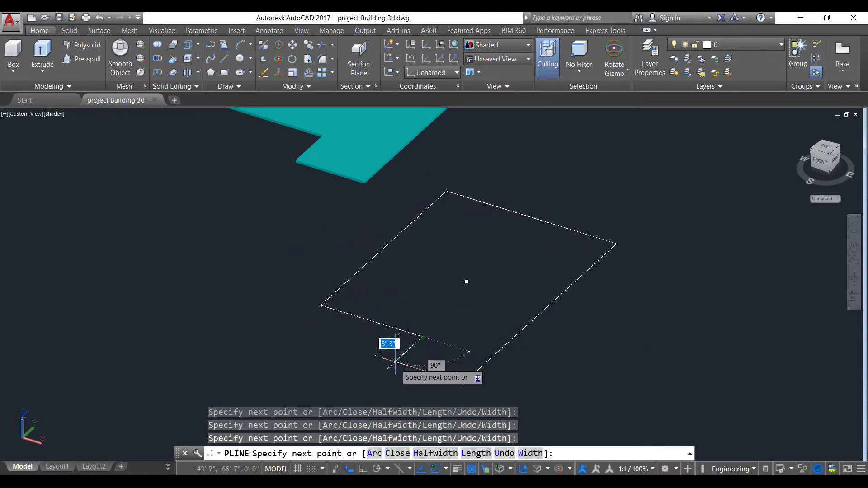
{"action": "left_click", "coordinate": [394, 362]}
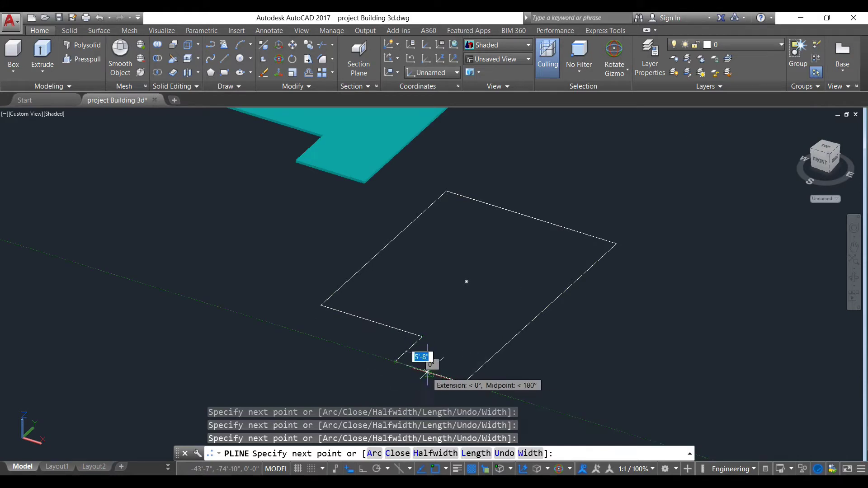
{"action": "type", "text": "c"}
{"action": "key", "text": "Return"}
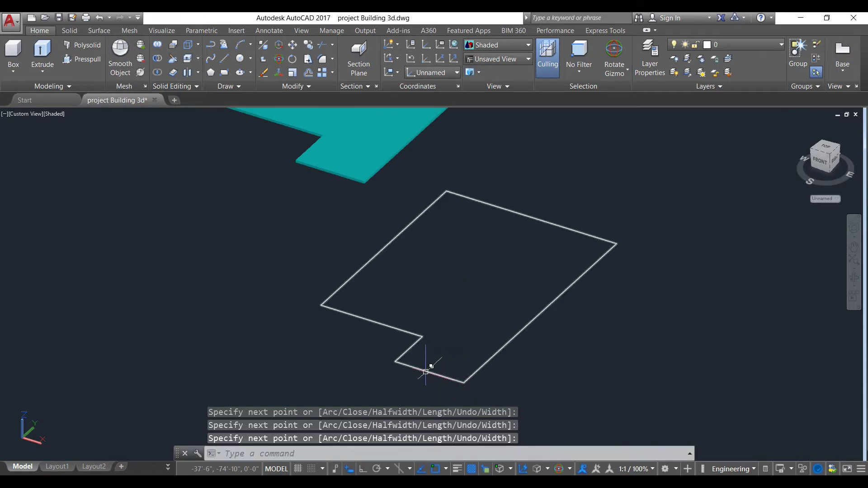
- Move the newly traced polyline off the original outline into the empty area beside it and clear the selection
{"action": "left_click", "coordinate": [427, 371]}
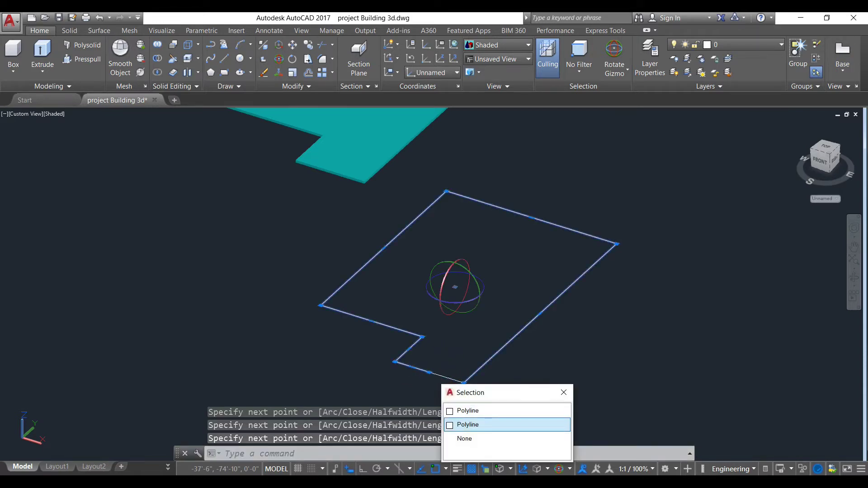
{"action": "left_click", "coordinate": [467, 425]}
{"action": "type", "text": "m"}
{"action": "key", "text": "Return"}
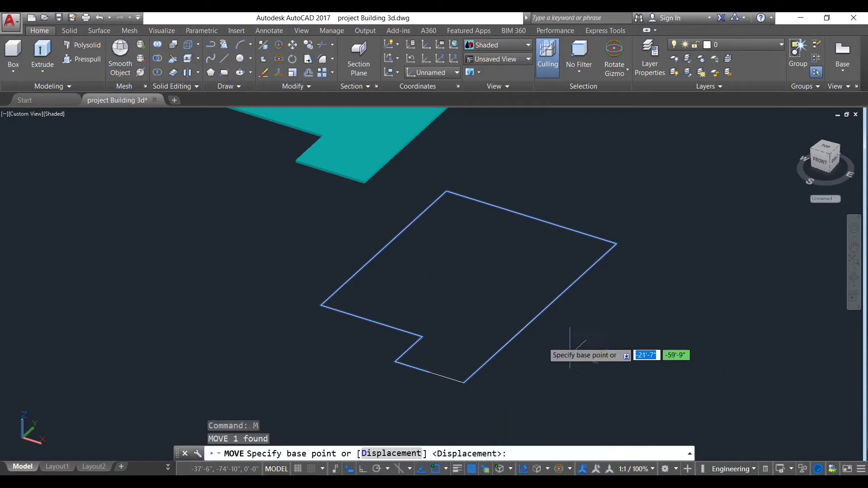
{"action": "left_click", "coordinate": [467, 293]}
{"action": "key", "text": "Escape"}
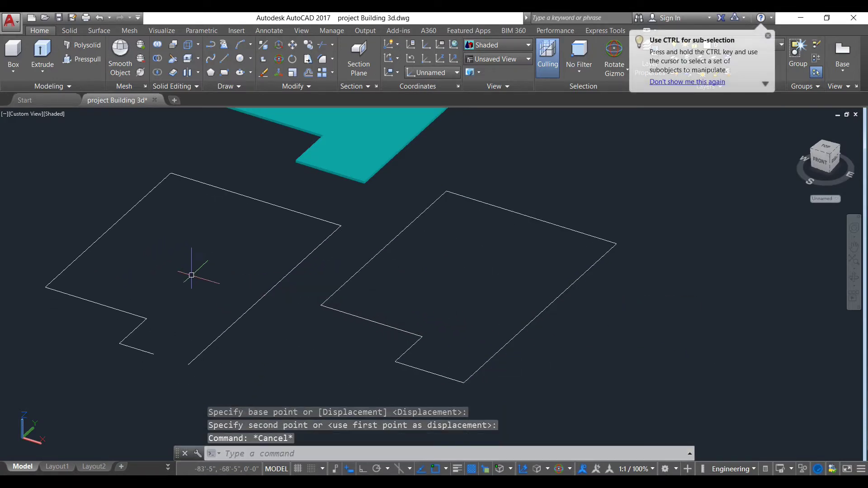
- Erase the original joined outline, keeping the traced polyline
{"action": "left_click", "coordinate": [519, 381]}
{"action": "left_click", "coordinate": [343, 264]}
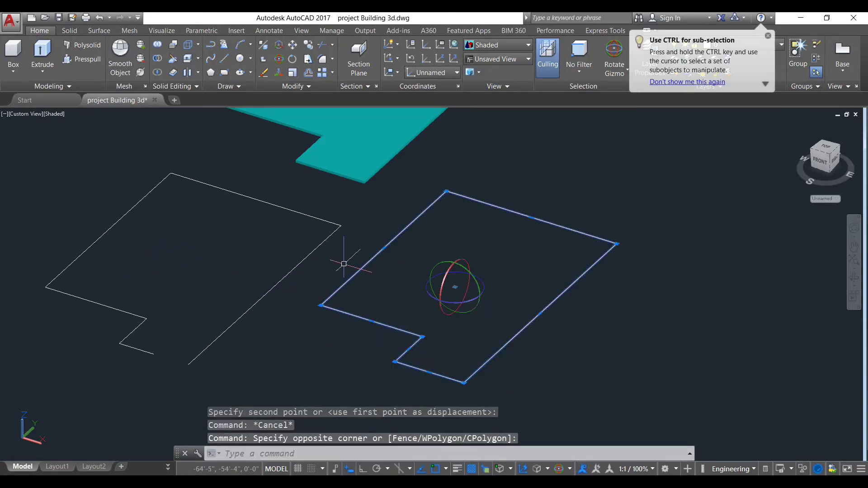
{"action": "type", "text": "e"}
{"action": "key", "text": "Return"}
- Set the coordinate system to World for work at the gap in the traced polyline
{"action": "scroll", "coordinate": [181, 357], "scroll_direction": "up", "scroll_amount": 2}
{"action": "middle_click_drag", "start_coordinate": [164, 359], "coordinate": [401, 383]}
{"action": "scroll", "coordinate": [429, 379], "scroll_direction": "down", "scroll_amount": 3}
{"action": "scroll", "coordinate": [420, 380], "scroll_direction": "up", "scroll_amount": 4}
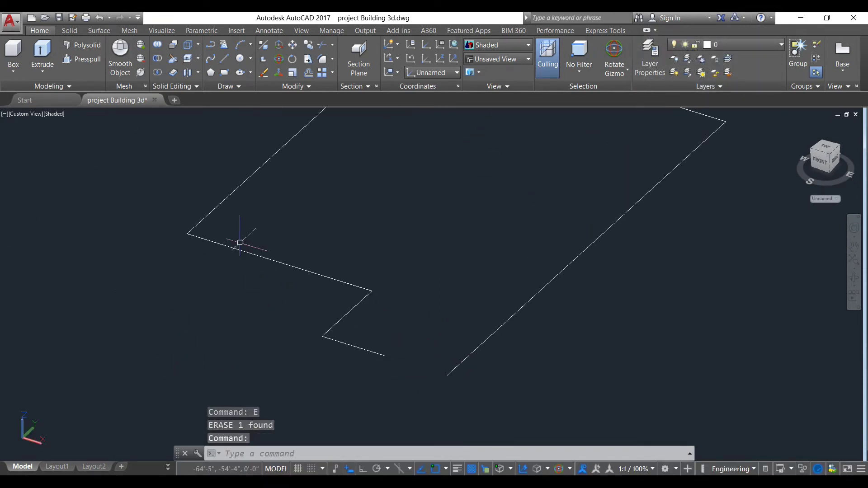
{"action": "left_click", "coordinate": [433, 73]}
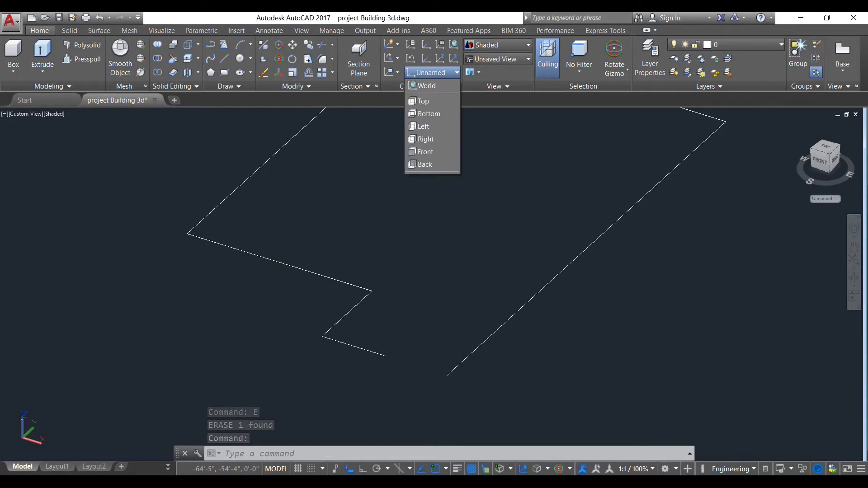
{"action": "left_click", "coordinate": [427, 86]}
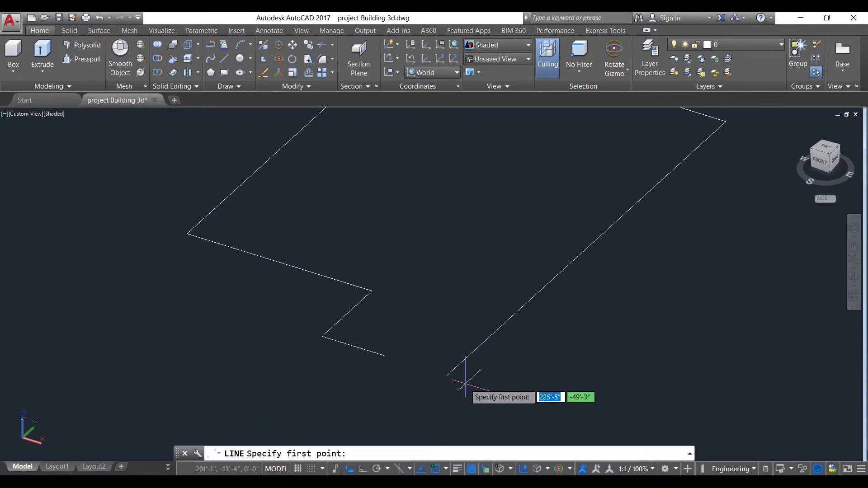
- With Ortho on, draw a 2.5" polyline segment along the X direction from the open end of the outline's long edge
{"action": "key", "text": "Escape"}
{"action": "type", "text": "pl"}
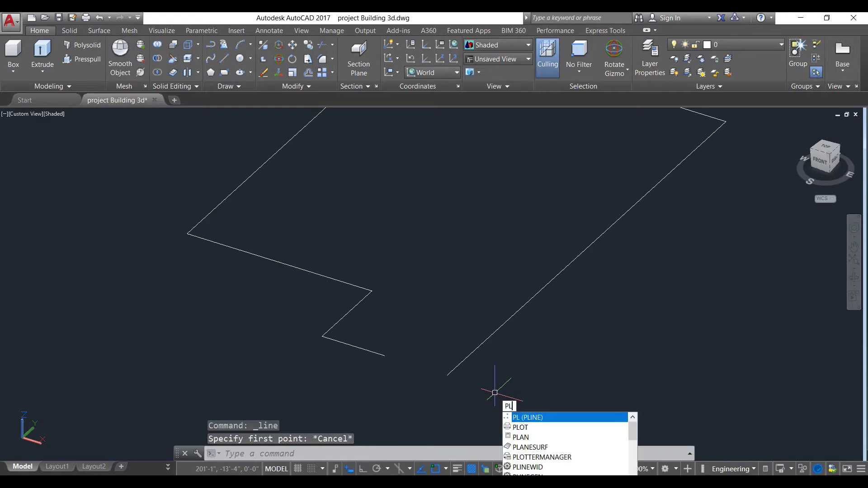
{"action": "key", "text": "Return"}
{"action": "scroll", "coordinate": [447, 376], "scroll_direction": "up", "scroll_amount": 3}
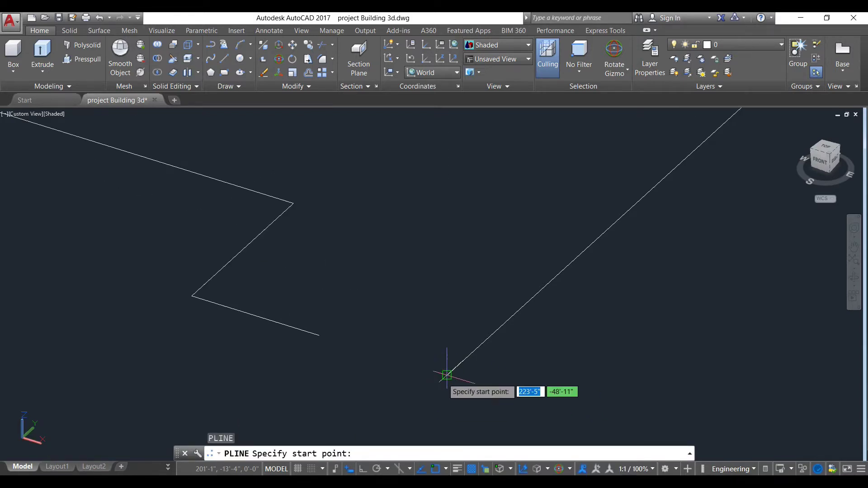
{"action": "left_click", "coordinate": [446, 376]}
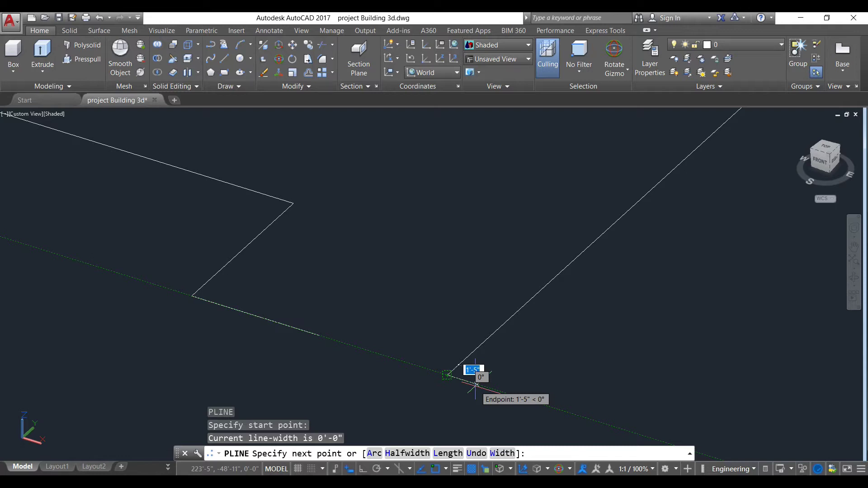
{"action": "left_click", "coordinate": [449, 375]}
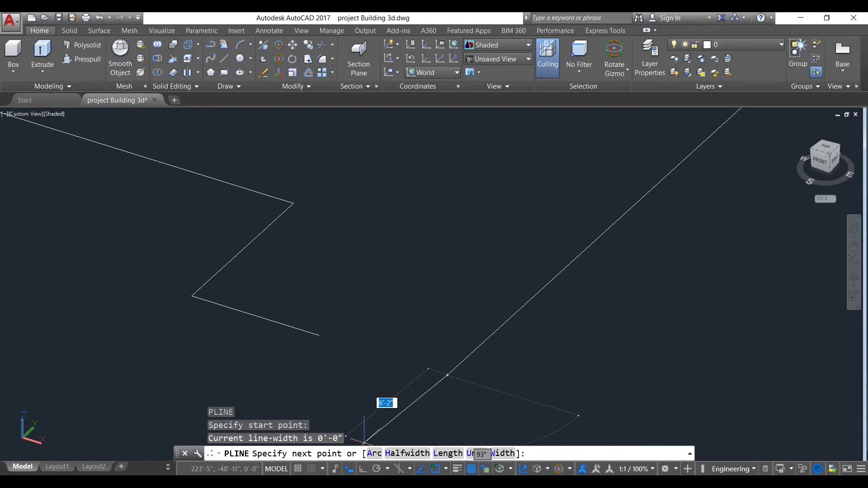
{"action": "key", "text": "F8"}
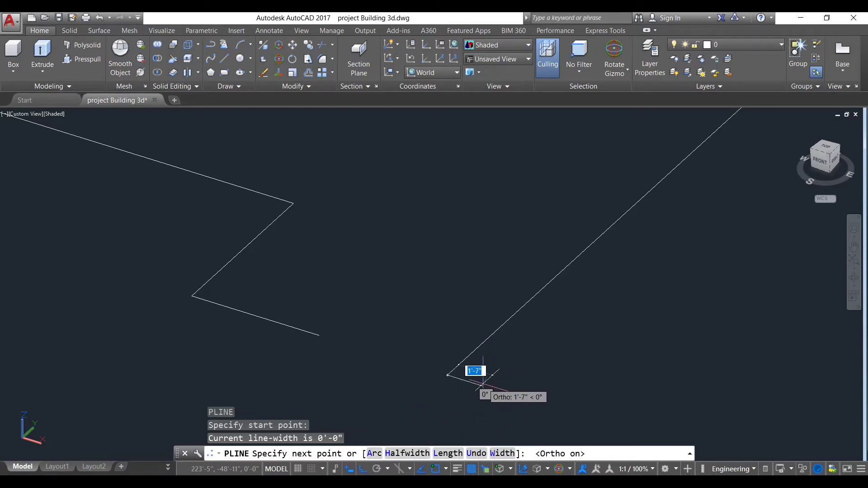
{"action": "type", "text": "2"}
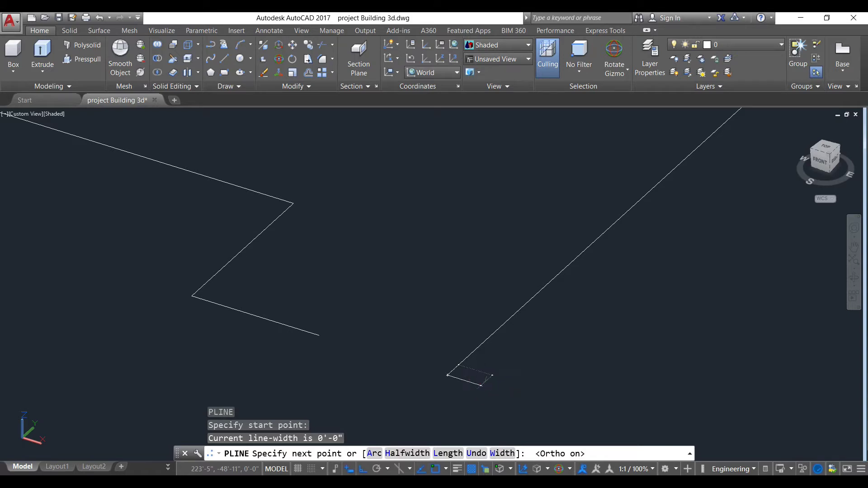
{"action": "type", "text": ".5"}
{"action": "key", "text": "Return"}
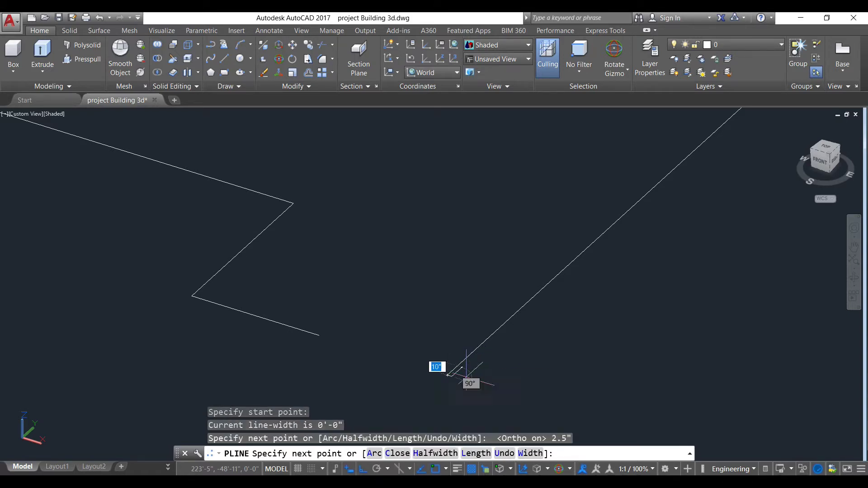
- Try to continue the polyline vertically from the end of the 2.5" segment
{"action": "scroll", "coordinate": [464, 365], "scroll_direction": "up", "scroll_amount": 2}
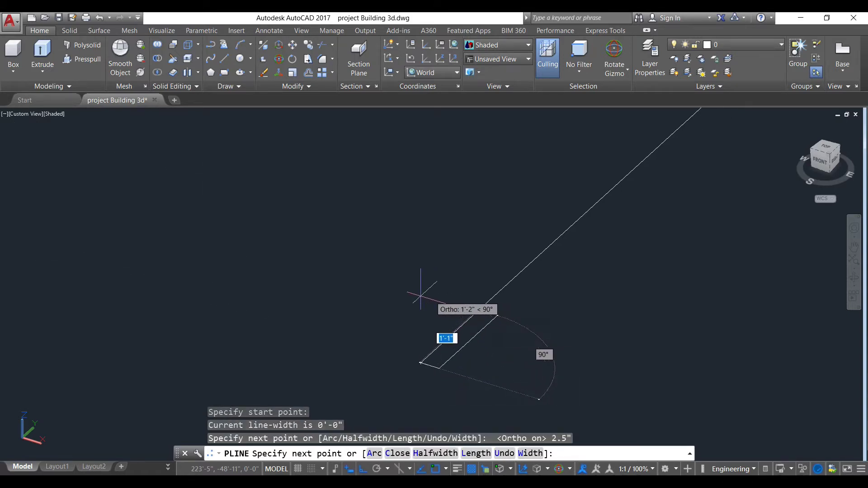
{"action": "scroll", "coordinate": [473, 354], "scroll_direction": "down", "scroll_amount": 3}
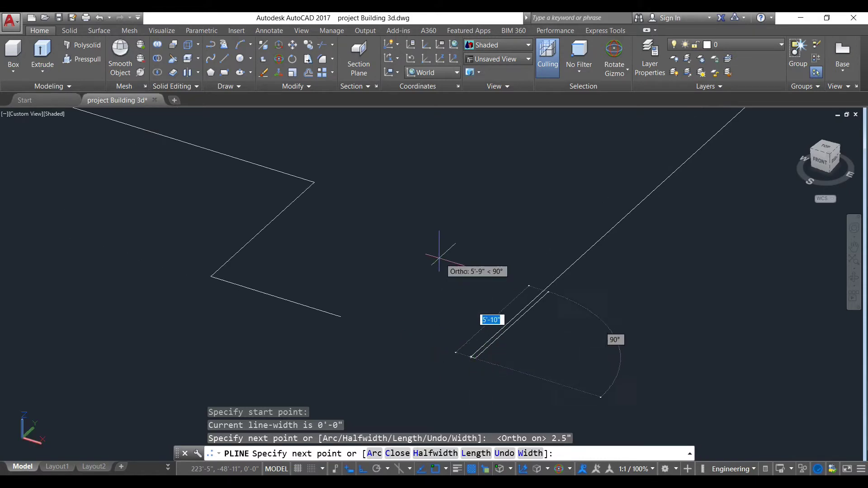
{"action": "scroll", "coordinate": [479, 357], "scroll_direction": "up", "scroll_amount": 3}
{"action": "scroll", "coordinate": [479, 357], "scroll_direction": "up", "scroll_amount": 2}
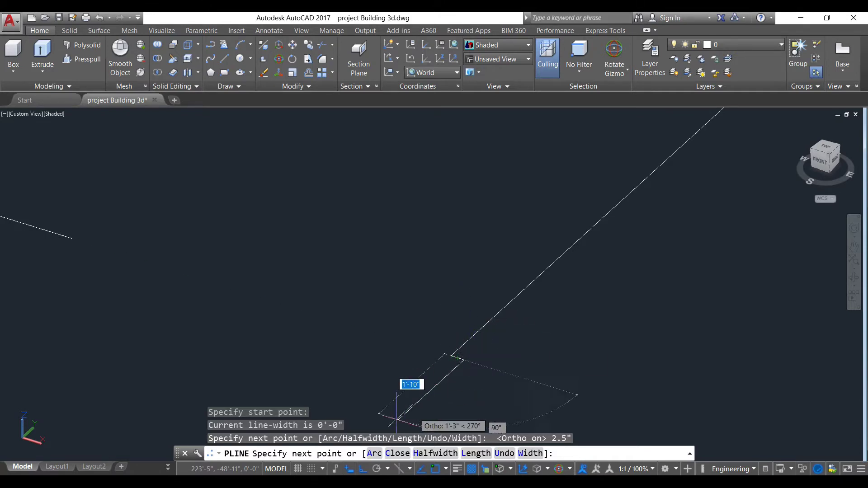
{"action": "key", "text": "F8"}
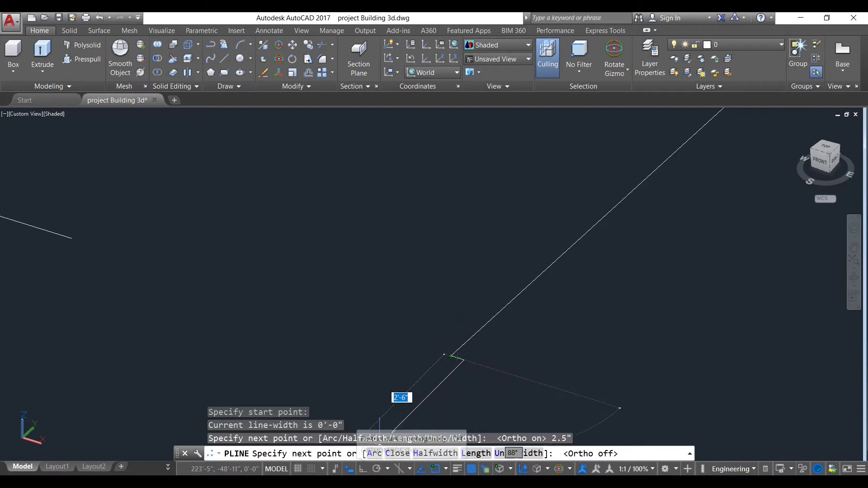
{"action": "key", "text": "F8"}
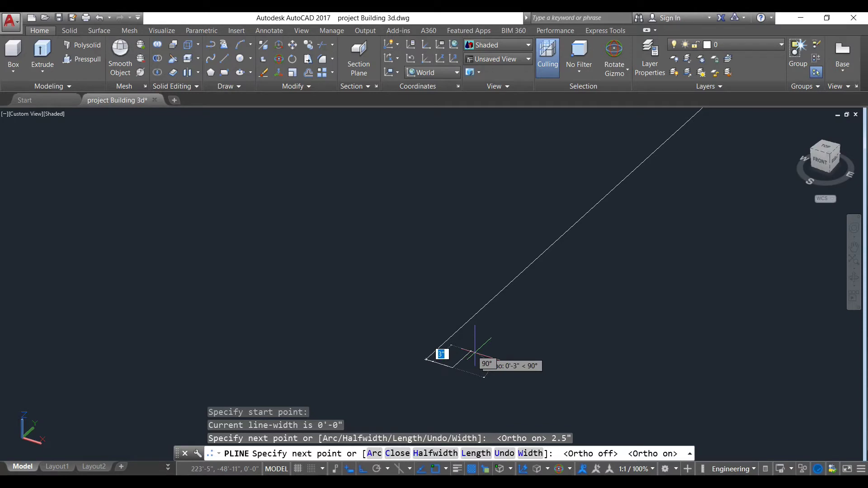
{"action": "key", "text": "Escape"}
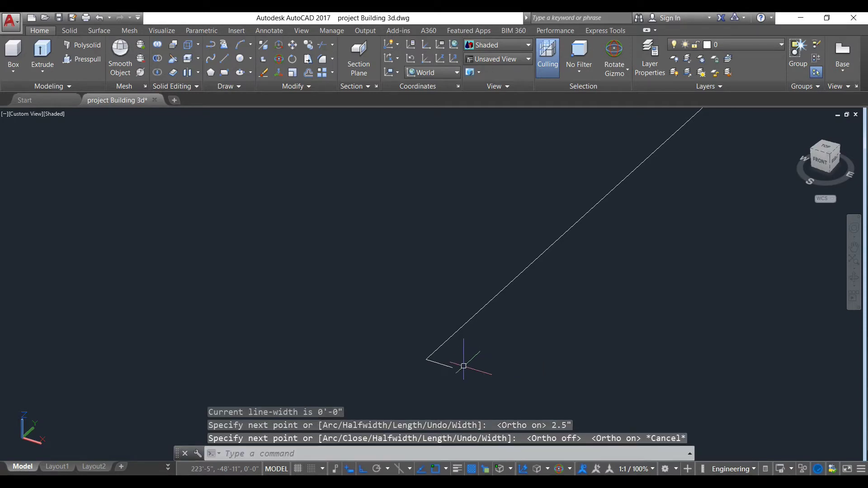
- Set a UCS with its origin at the open end of the outline's long edge, X along the front and Y pointing vertically up
{"action": "scroll", "coordinate": [374, 340], "scroll_direction": "down", "scroll_amount": 4}
{"action": "scroll", "coordinate": [374, 341], "scroll_direction": "down", "scroll_amount": 2}
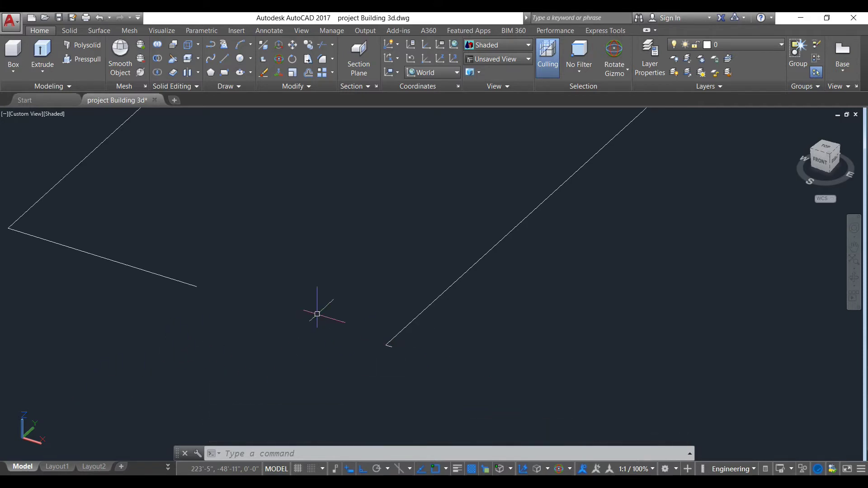
{"action": "type", "text": "ucs"}
{"action": "key", "text": "Return"}
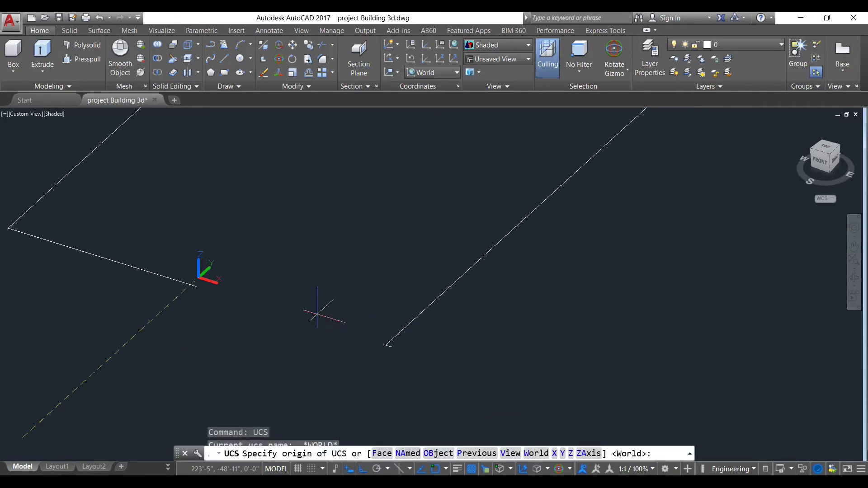
{"action": "left_click", "coordinate": [386, 344]}
{"action": "key", "text": "Return"}
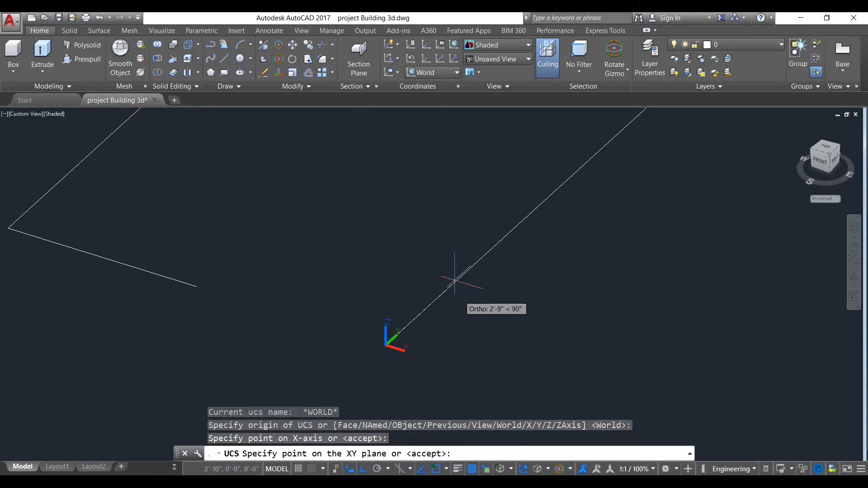
{"action": "left_click", "coordinate": [413, 178]}
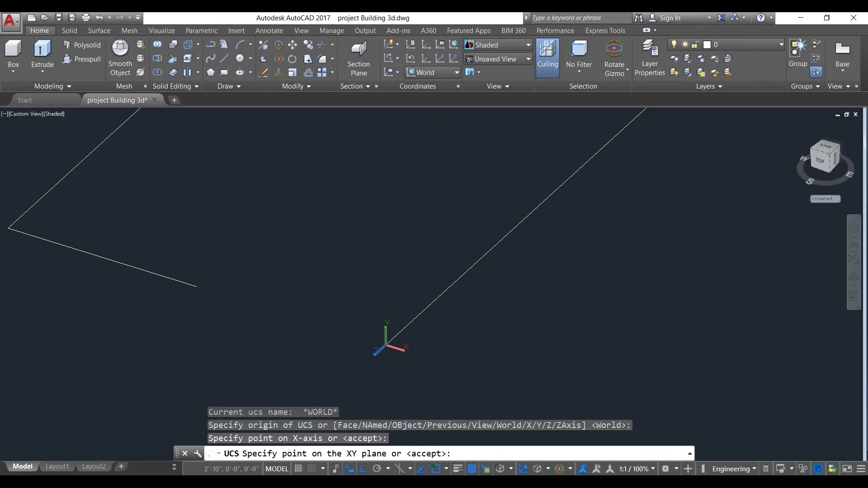
- Erase the short 2.5" segment at the new UCS origin
{"action": "middle_click_drag", "start_coordinate": [403, 320], "coordinate": [418, 304]}
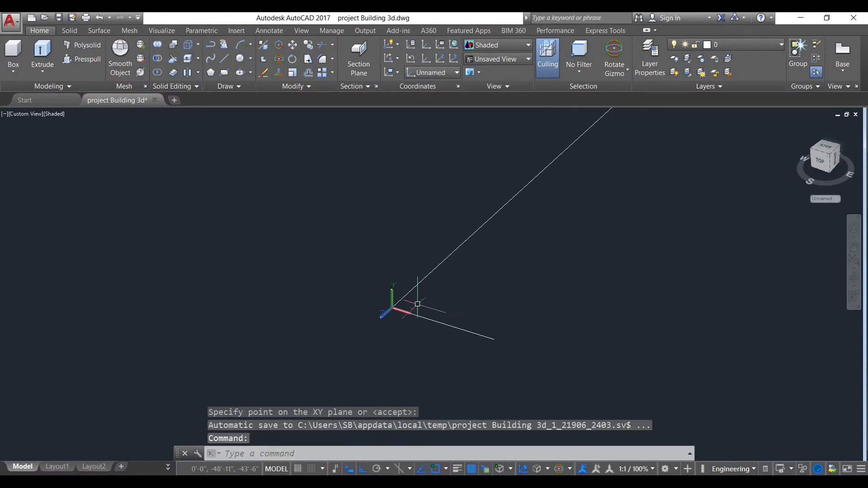
{"action": "left_click", "coordinate": [442, 322]}
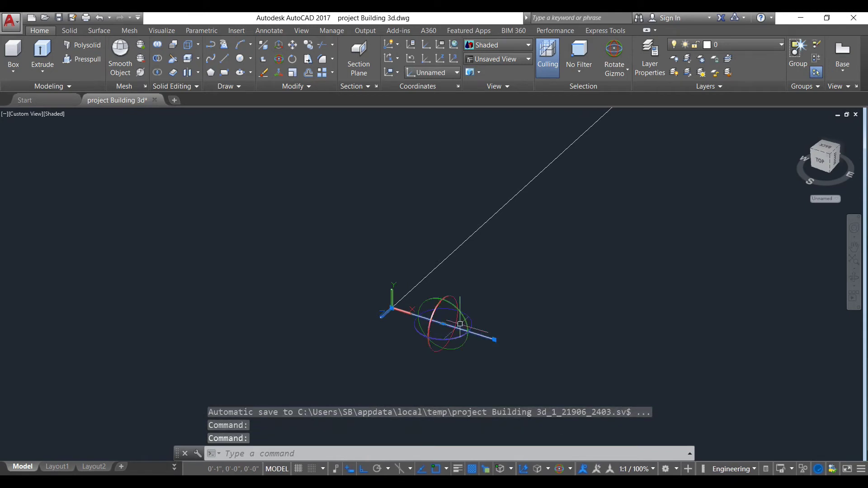
{"action": "type", "text": "E"}
{"action": "key", "text": "Return"}
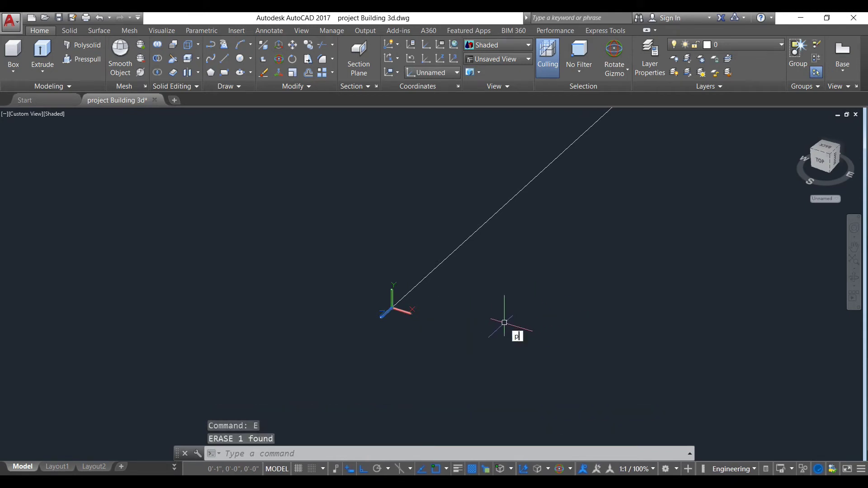
- Start a profile polyline at the UCS origin, running 2.5" along X and 1" vertically up
{"action": "type", "text": "pl"}
{"action": "key", "text": "Return"}
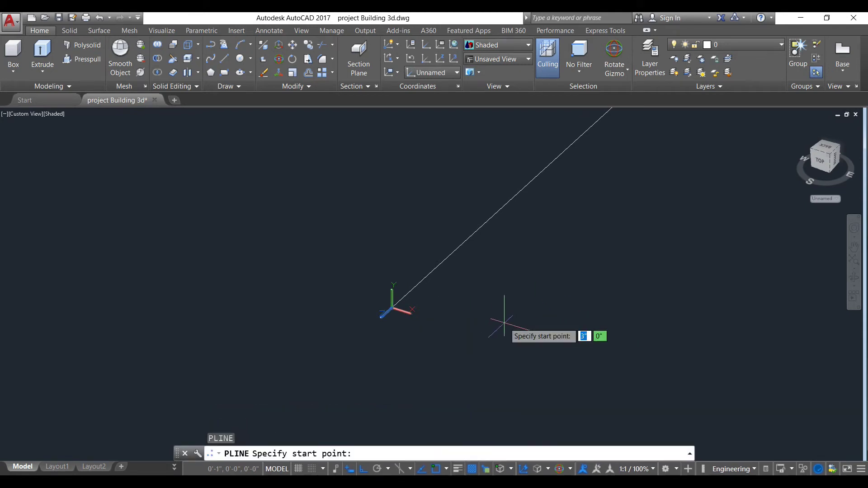
{"action": "left_click", "coordinate": [392, 308]}
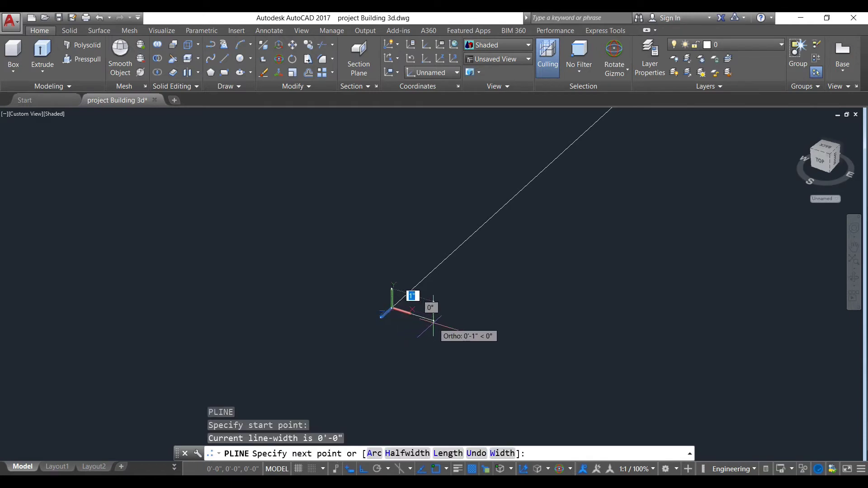
{"action": "type", "text": "2.5"}
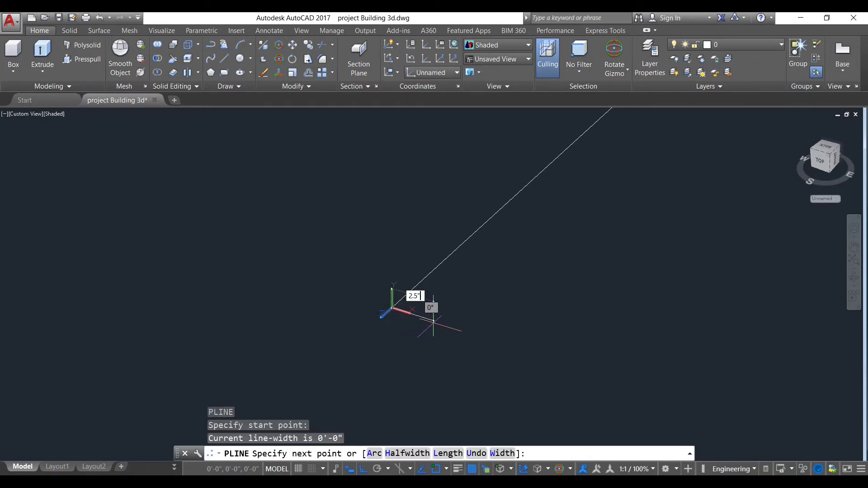
{"action": "key", "text": "Return"}
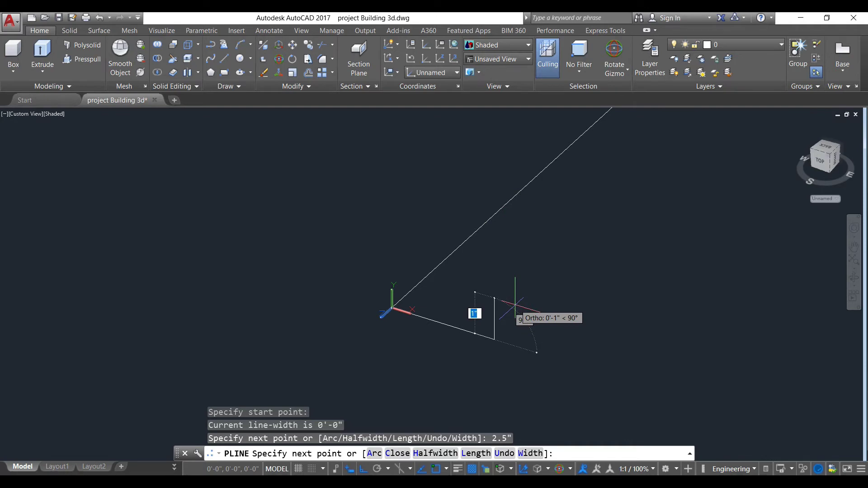
{"action": "type", "text": "1"}
{"action": "key", "text": "Return"}
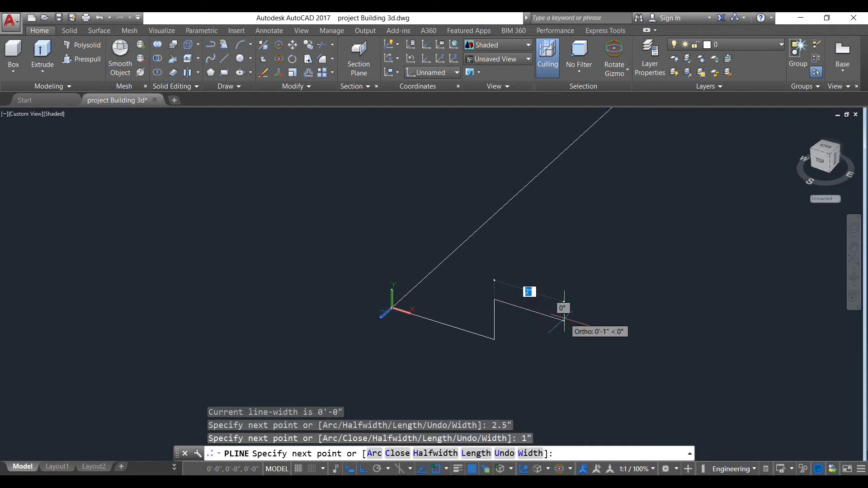
- Extend the profile polyline another 2.5" along X and 2" vertically up
{"action": "key", "text": "BackSpace"}
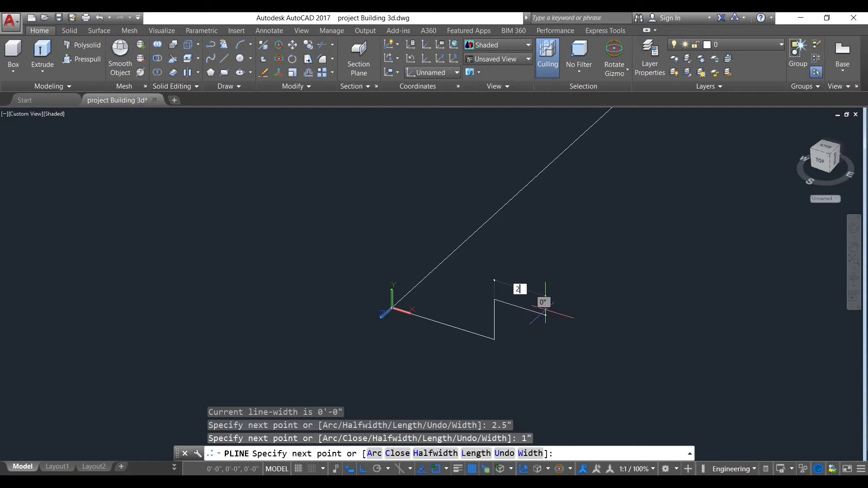
{"action": "type", "text": "2.5\""}
{"action": "key", "text": "Return"}
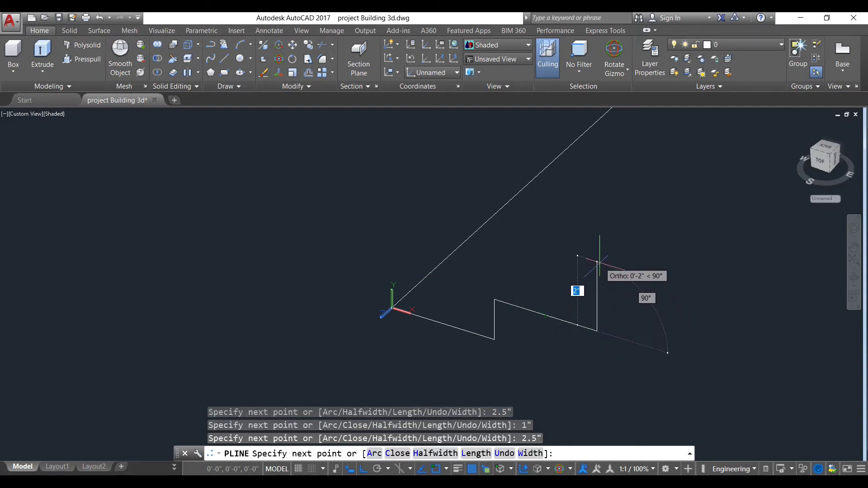
{"action": "type", "text": "2\""}
{"action": "key", "text": "Return"}
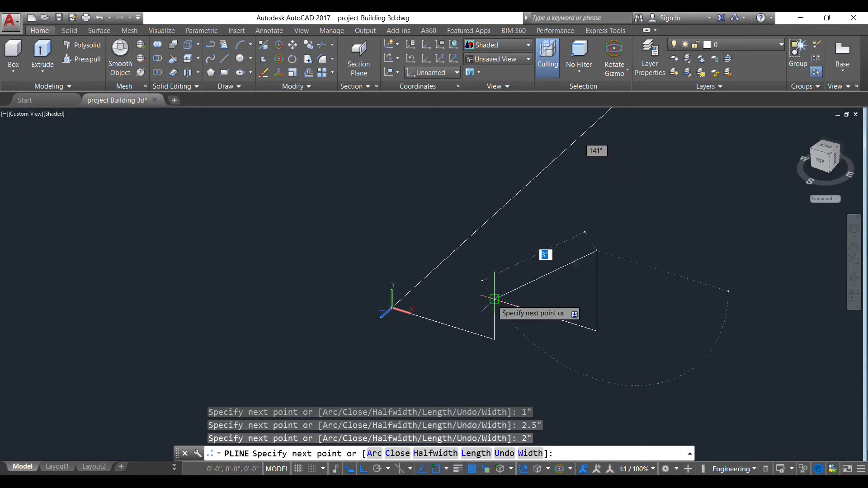
- Finish the stepped profile: back in line with the lower step corner, 1" up, back above the origin, and down to the origin
{"action": "left_click", "coordinate": [494, 221]}
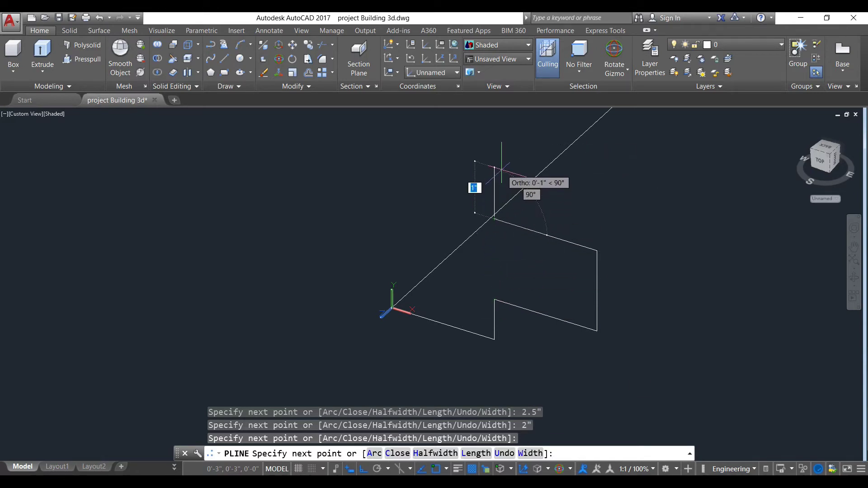
{"action": "type", "text": "1"}
{"action": "key", "text": "Return"}
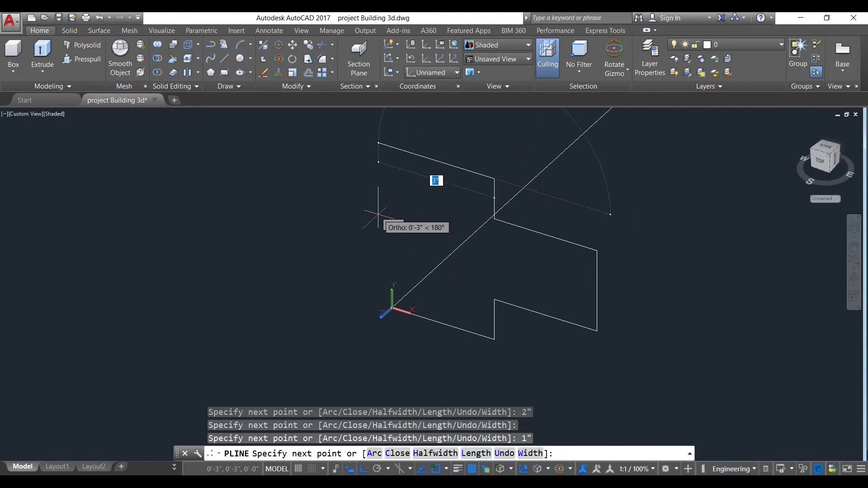
{"action": "left_click", "coordinate": [391, 147]}
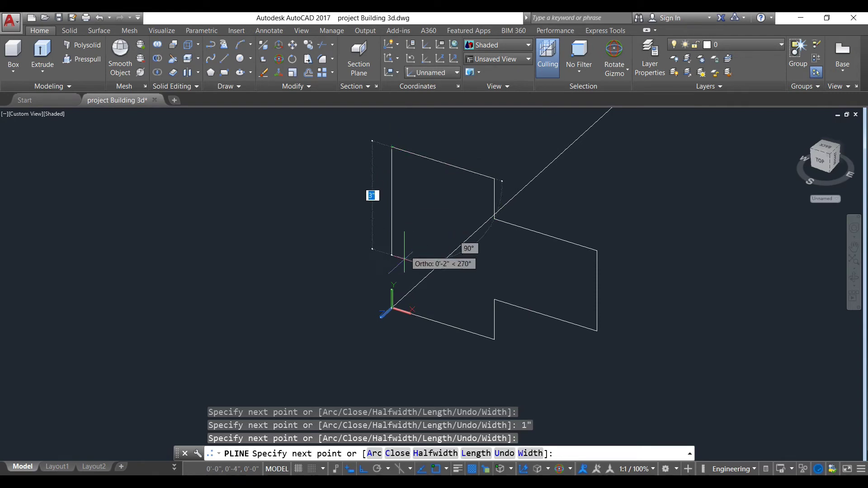
{"action": "left_click", "coordinate": [403, 308]}
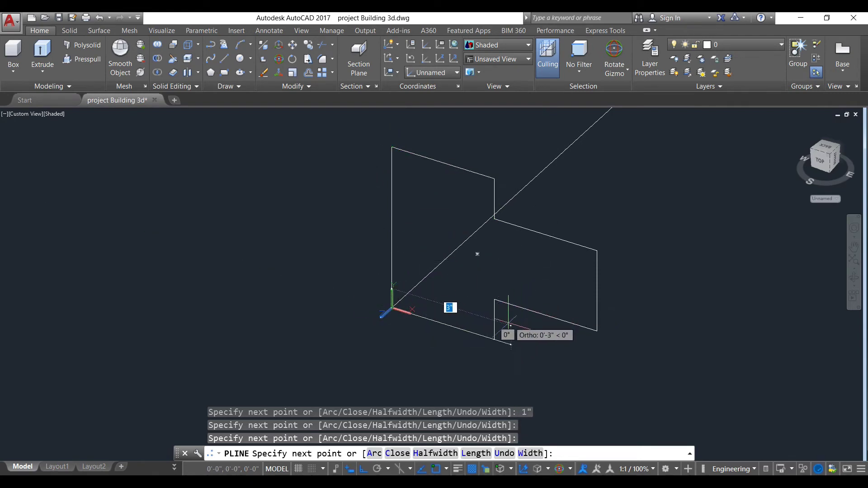
{"action": "key", "text": "Return"}
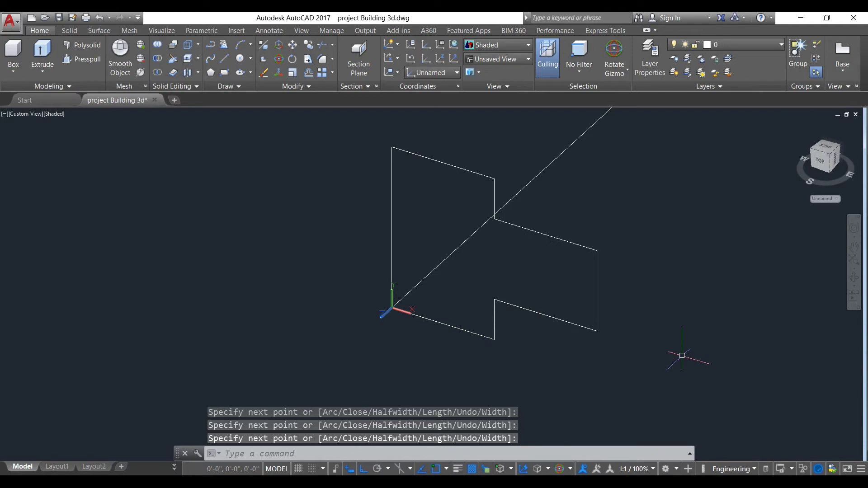
- Measure the stepped profile's tall vertical edge from the UCS origin up to its upper corner
{"action": "type", "text": "DI"}
{"action": "key", "text": "Return"}
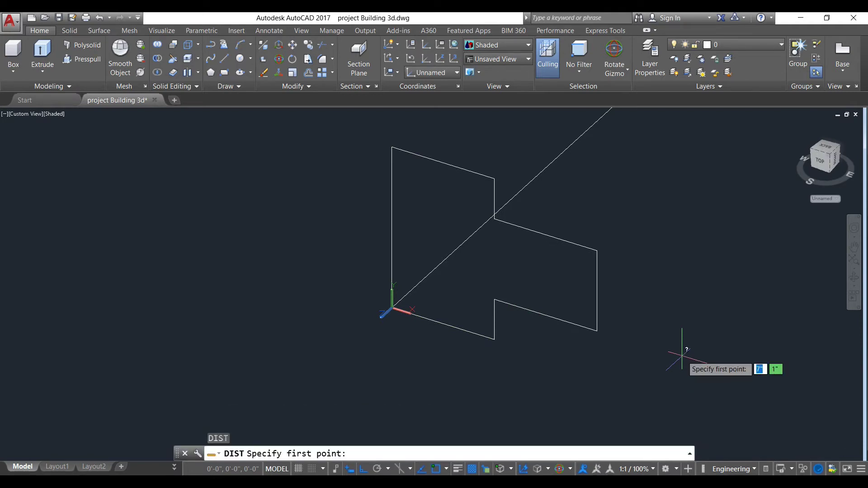
{"action": "left_click", "coordinate": [392, 309]}
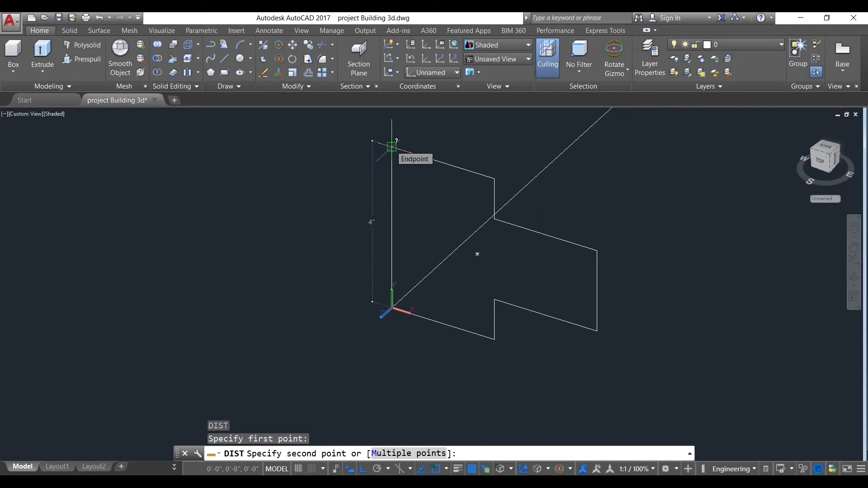
{"action": "key", "text": "Escape"}
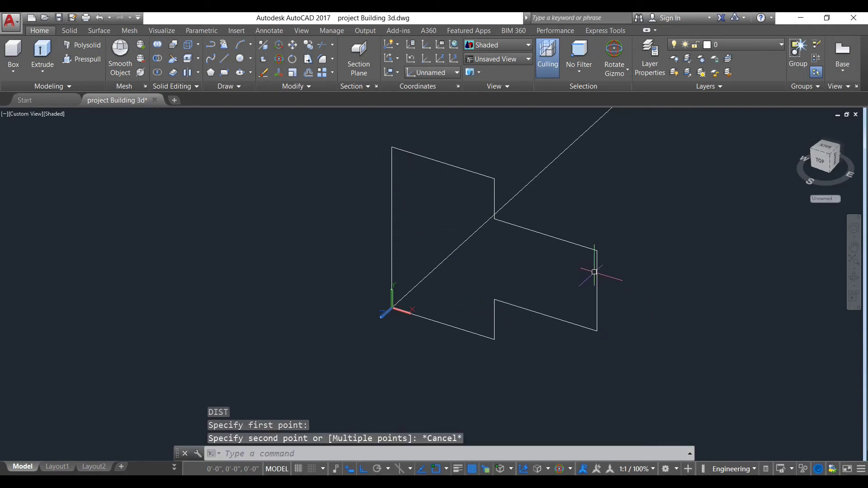
- Extrude the stepped profile as a solid using the Path option, with the open roof outline as the extrusion path
{"action": "scroll", "coordinate": [652, 238], "scroll_direction": "down", "scroll_amount": 2}
{"action": "middle_click_drag", "start_coordinate": [654, 245], "coordinate": [583, 307]}
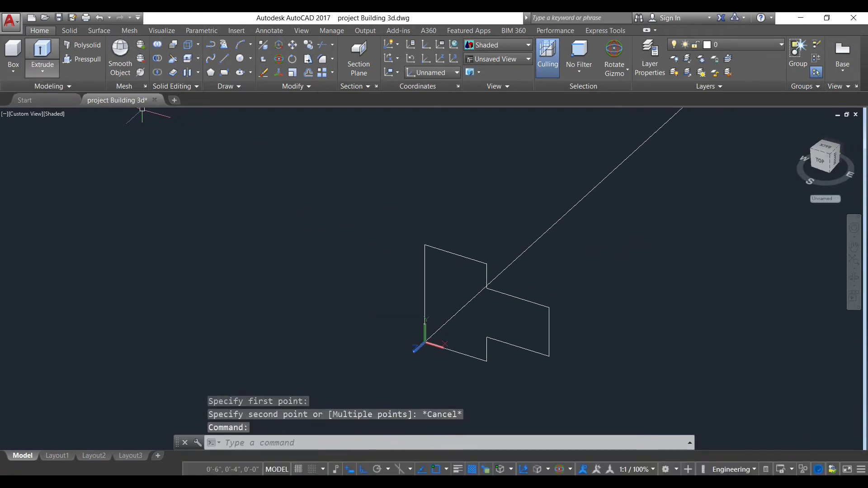
{"action": "left_click", "coordinate": [43, 51]}
{"action": "left_click", "coordinate": [529, 303]}
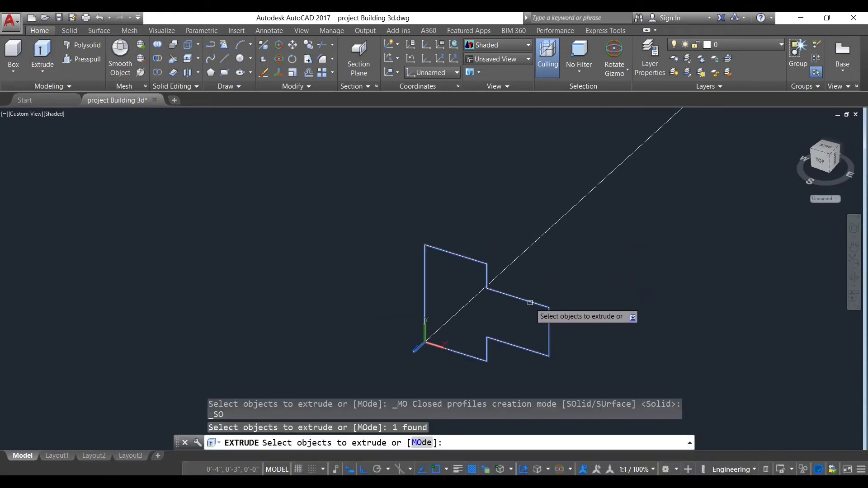
{"action": "key", "text": "Return"}
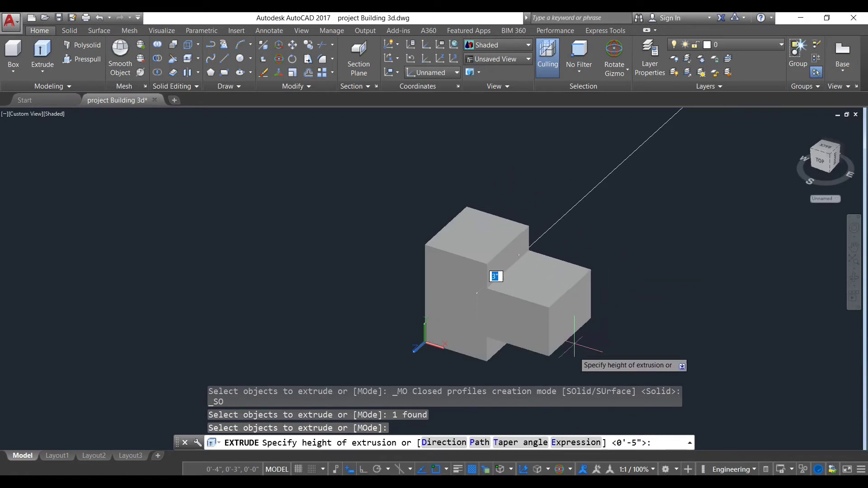
{"action": "left_click", "coordinate": [480, 443]}
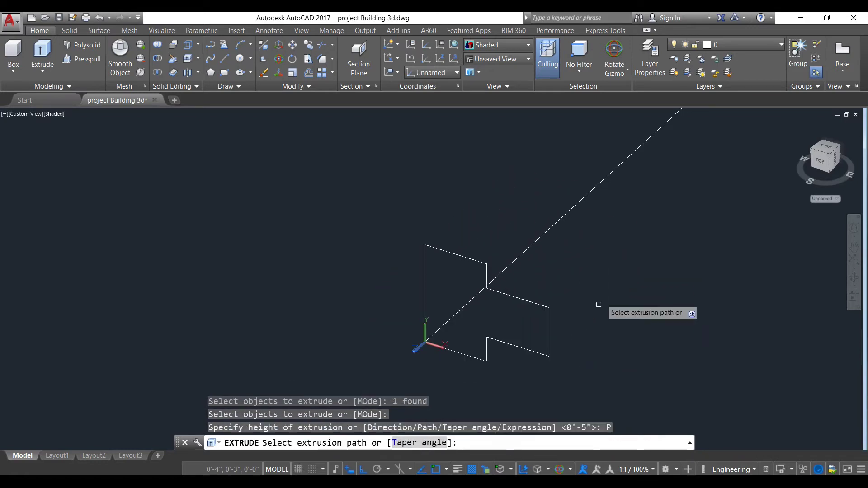
{"action": "left_click", "coordinate": [581, 204]}
{"action": "scroll", "coordinate": [595, 214], "scroll_direction": "down", "scroll_amount": 5}
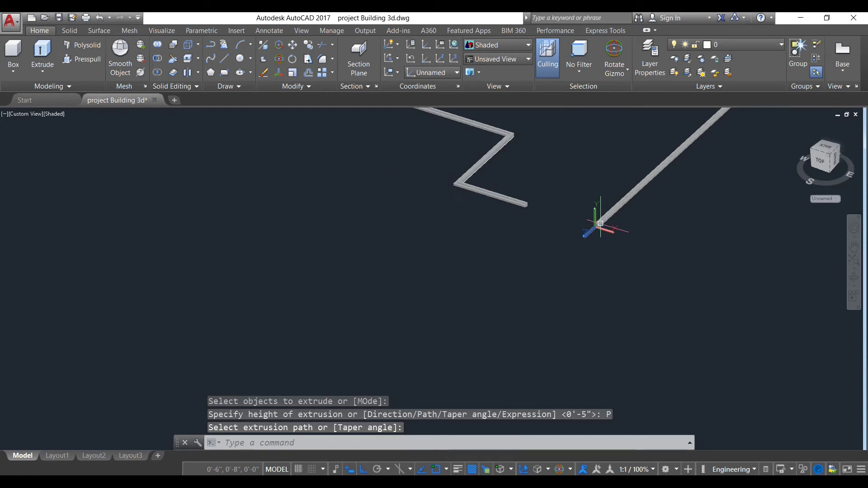
- Try to Presspull the band's free end face across the gap to the run at the UCS origin, and undo it
{"action": "middle_click_drag", "start_coordinate": [548, 205], "coordinate": [506, 287]}
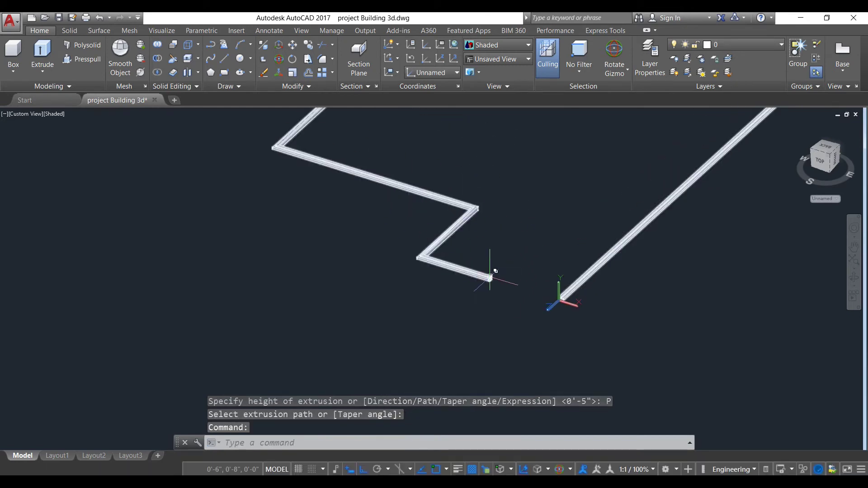
{"action": "scroll", "coordinate": [492, 277], "scroll_direction": "up", "scroll_amount": 5}
{"action": "scroll", "coordinate": [450, 287], "scroll_direction": "up", "scroll_amount": 5}
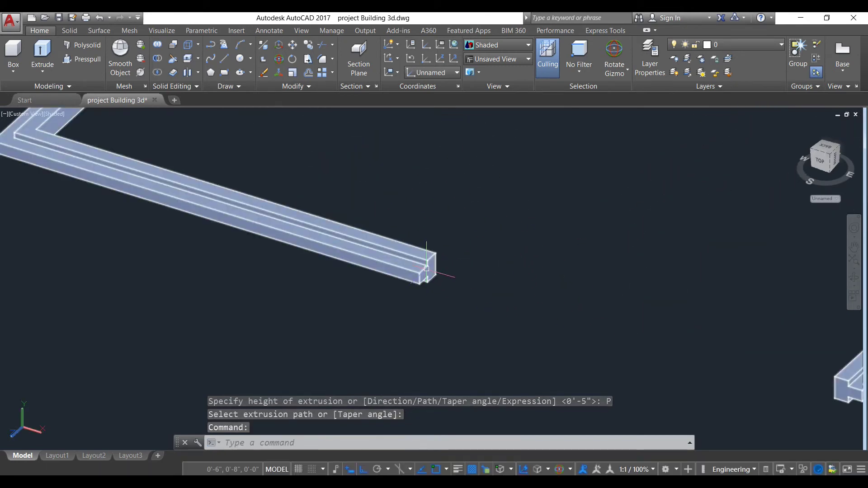
{"action": "scroll", "coordinate": [797, 381], "scroll_direction": "down", "scroll_amount": 3}
{"action": "middle_click_drag", "start_coordinate": [706, 340], "coordinate": [517, 312]}
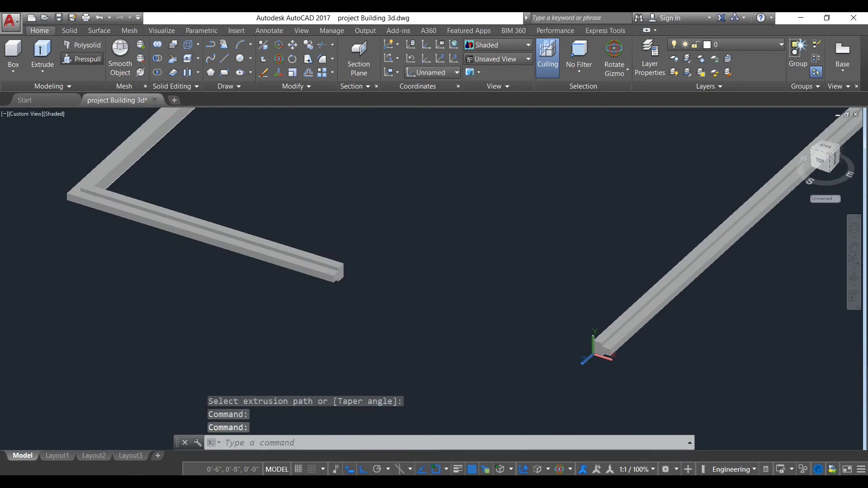
{"action": "key", "text": "ctrl+shift+e"}
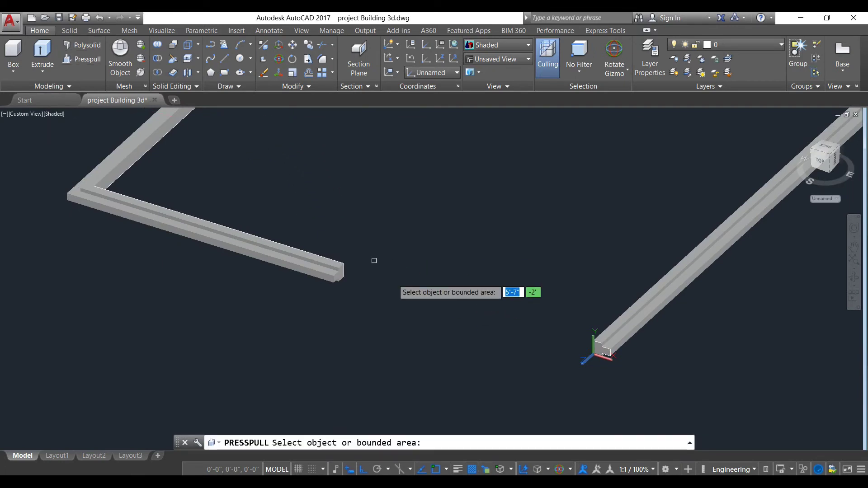
{"action": "scroll", "coordinate": [338, 275], "scroll_direction": "up", "scroll_amount": 4}
{"action": "left_click", "coordinate": [340, 271]}
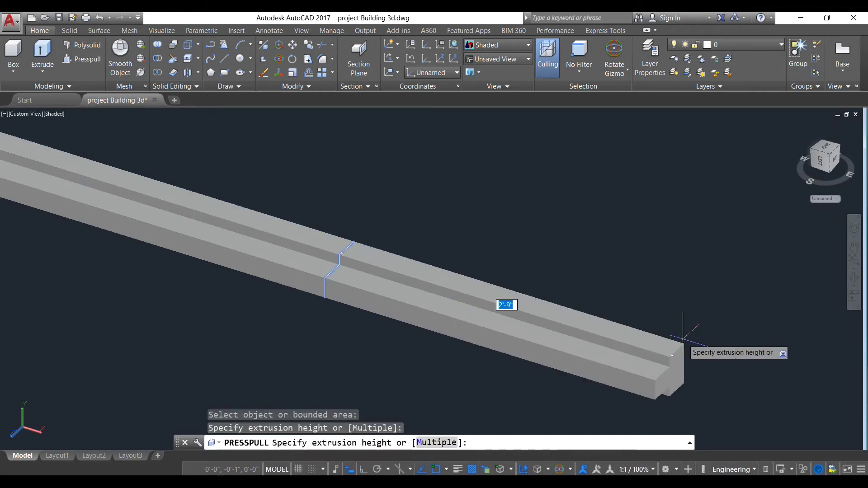
{"action": "scroll", "coordinate": [683, 338], "scroll_direction": "down", "scroll_amount": 6}
{"action": "scroll", "coordinate": [588, 307], "scroll_direction": "up", "scroll_amount": 5}
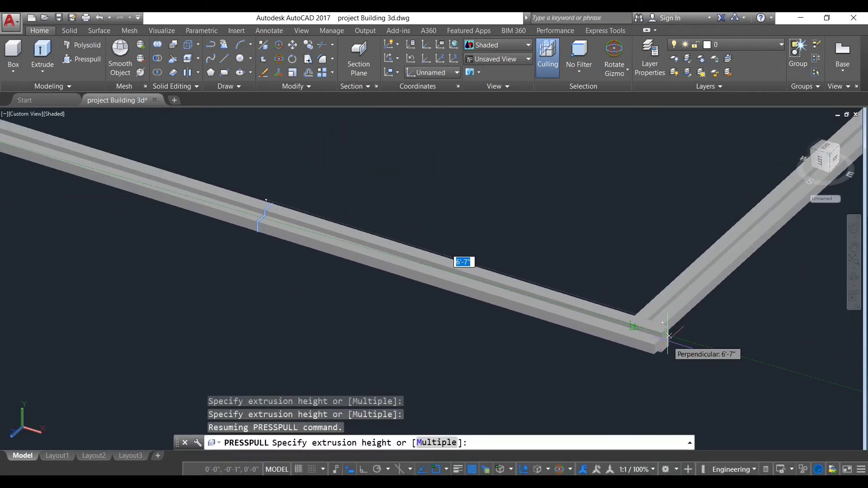
{"action": "left_click", "coordinate": [656, 335]}
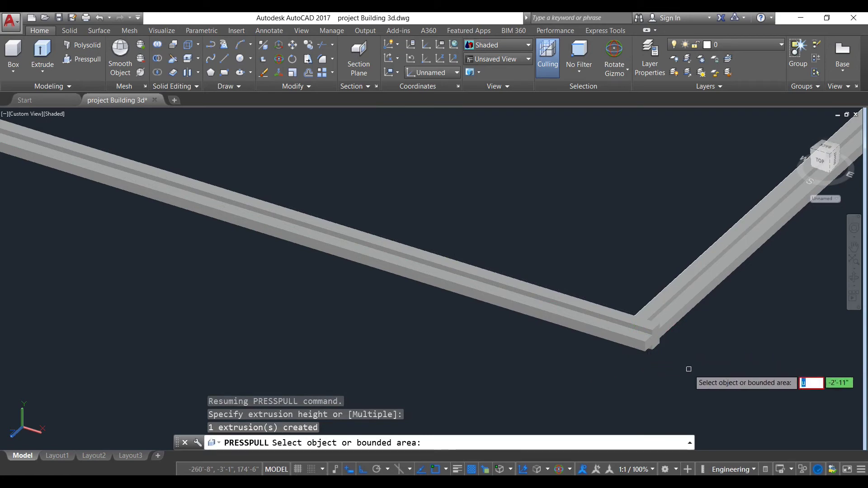
{"action": "key", "text": "Return"}
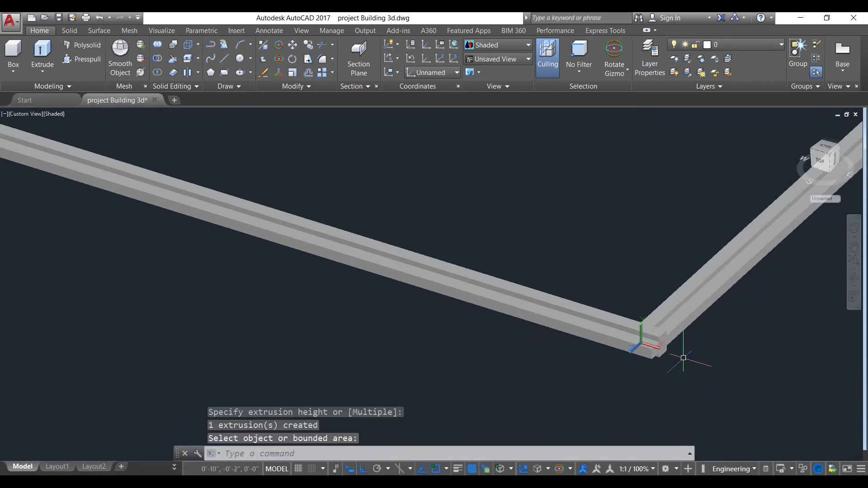
{"action": "type", "text": "u"}
{"action": "key", "text": "Return"}
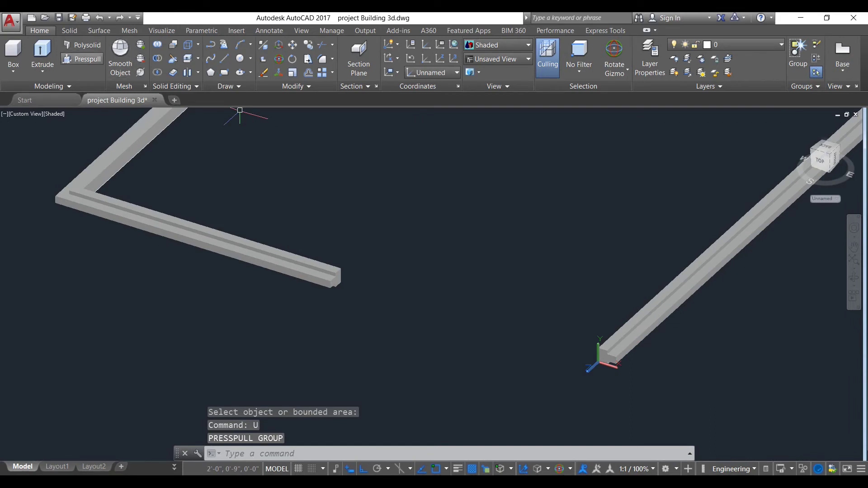
- Presspull the stepped band's free end face across the gap until it meets the run starting at the UCS origin
{"action": "left_click", "coordinate": [82, 59]}
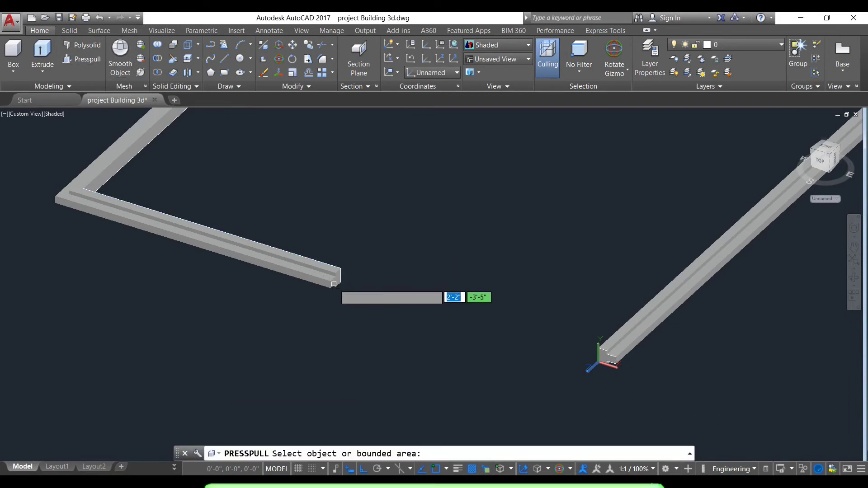
{"action": "scroll", "coordinate": [335, 272], "scroll_direction": "up", "scroll_amount": 2}
{"action": "left_click", "coordinate": [335, 272]}
{"action": "scroll", "coordinate": [352, 253], "scroll_direction": "down", "scroll_amount": 4}
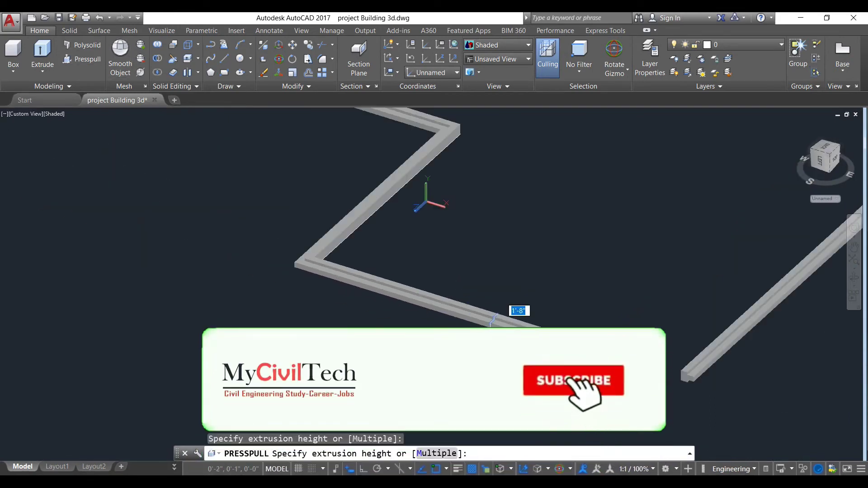
{"action": "scroll", "coordinate": [446, 320], "scroll_direction": "up", "scroll_amount": 2}
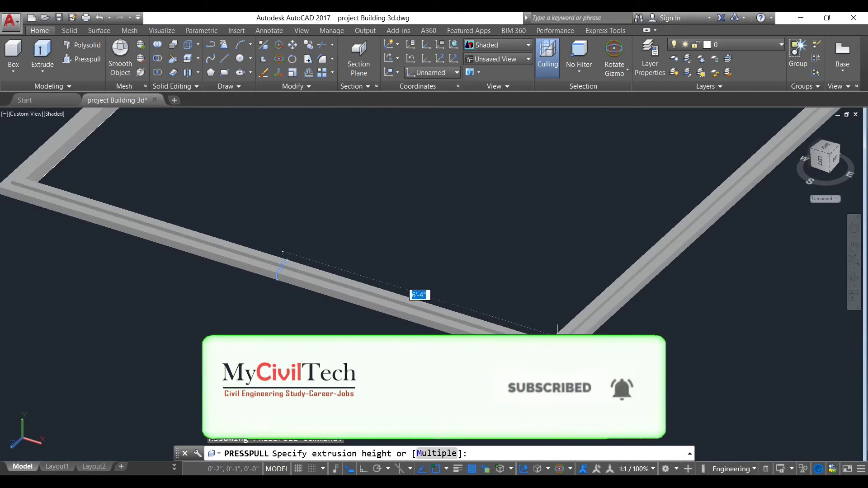
{"action": "left_click", "coordinate": [562, 350]}
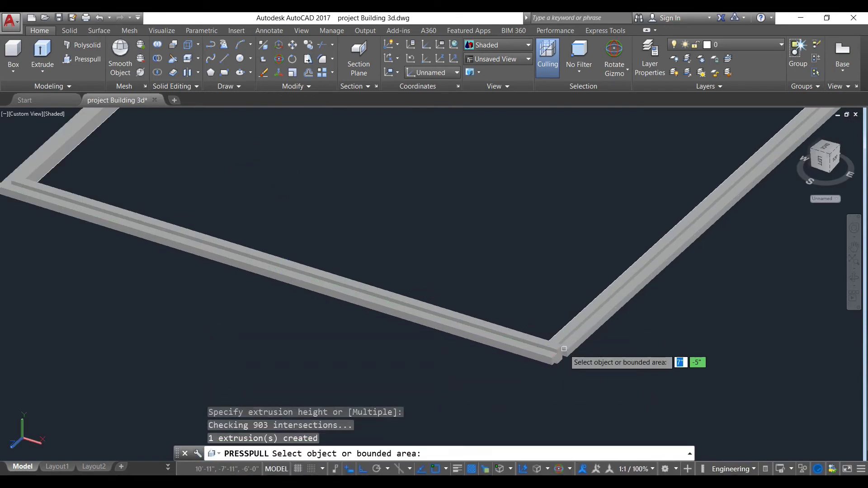
{"action": "scroll", "coordinate": [566, 355], "scroll_direction": "up", "scroll_amount": 3}
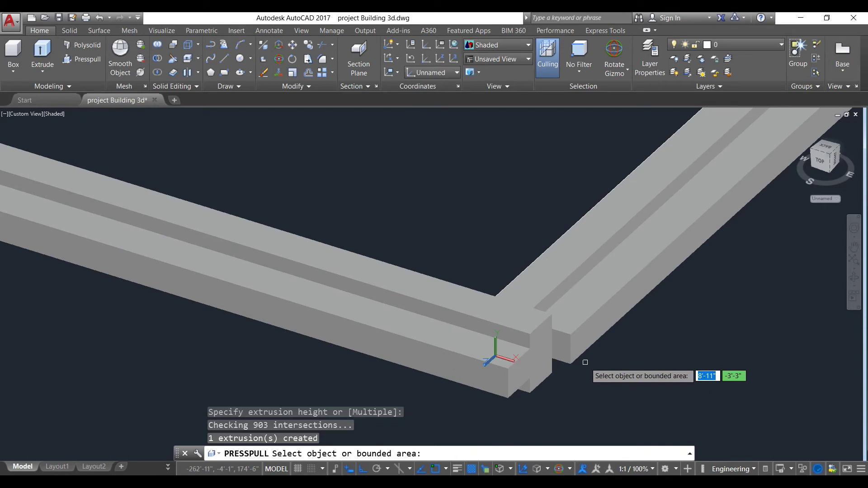
{"action": "key", "text": "Return"}
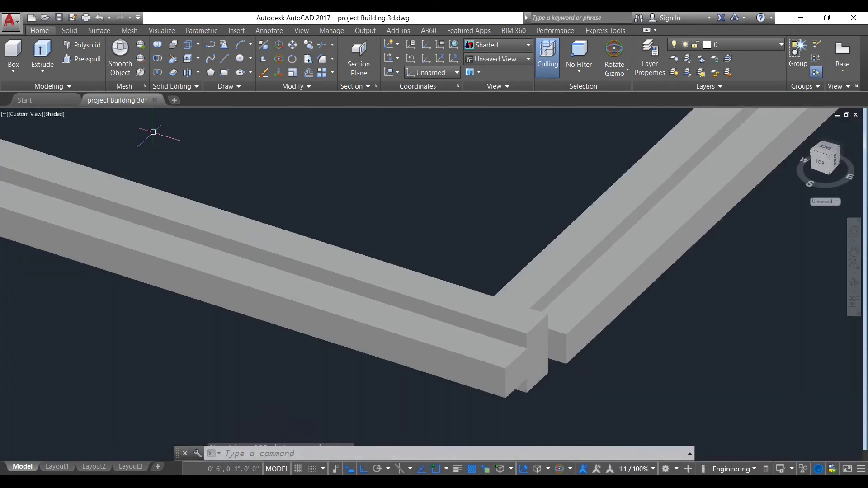
- Presspull the remaining end face of the adjoining run about 5" to fill the corner flush with the front run's outer face
{"action": "left_click", "coordinate": [81, 59]}
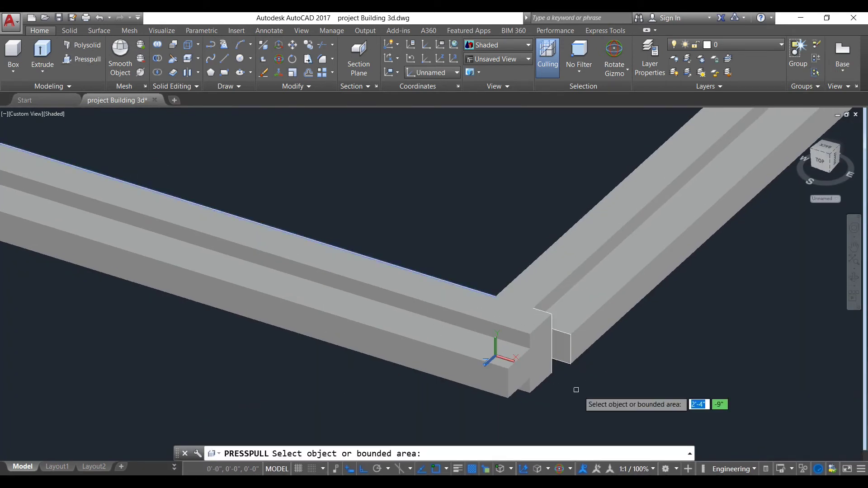
{"action": "left_click", "coordinate": [567, 346]}
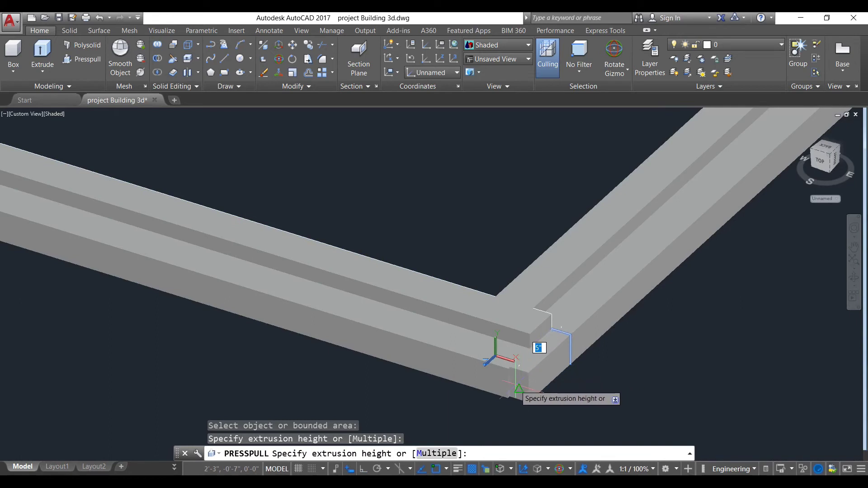
{"action": "left_click", "coordinate": [515, 369]}
{"action": "scroll", "coordinate": [515, 380], "scroll_direction": "down", "scroll_amount": 8}
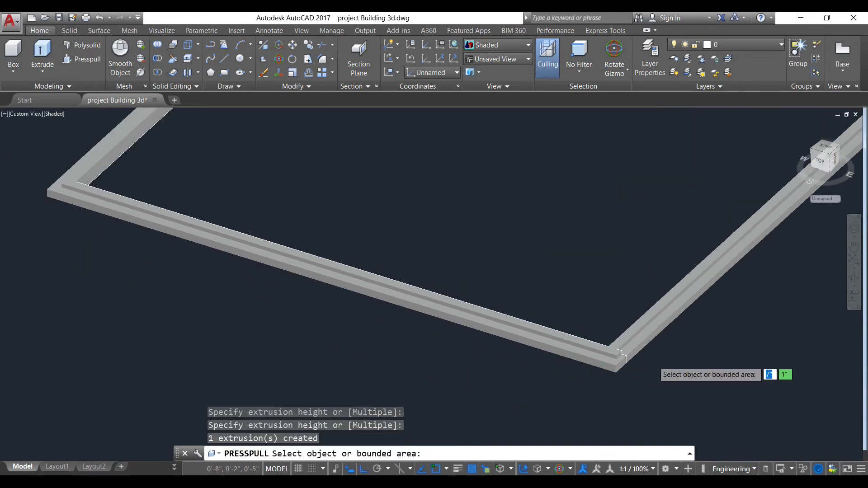
{"action": "scroll", "coordinate": [536, 341], "scroll_direction": "down", "scroll_amount": 3}
{"action": "scroll", "coordinate": [536, 340], "scroll_direction": "down", "scroll_amount": 4}
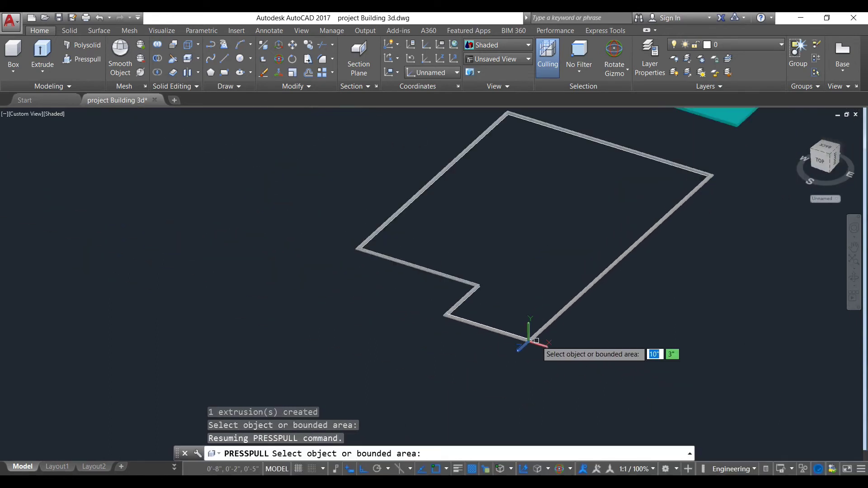
{"action": "scroll", "coordinate": [624, 300], "scroll_direction": "down", "scroll_amount": 3}
{"action": "key", "text": "Escape"}
{"action": "scroll", "coordinate": [572, 310], "scroll_direction": "down", "scroll_amount": 1}
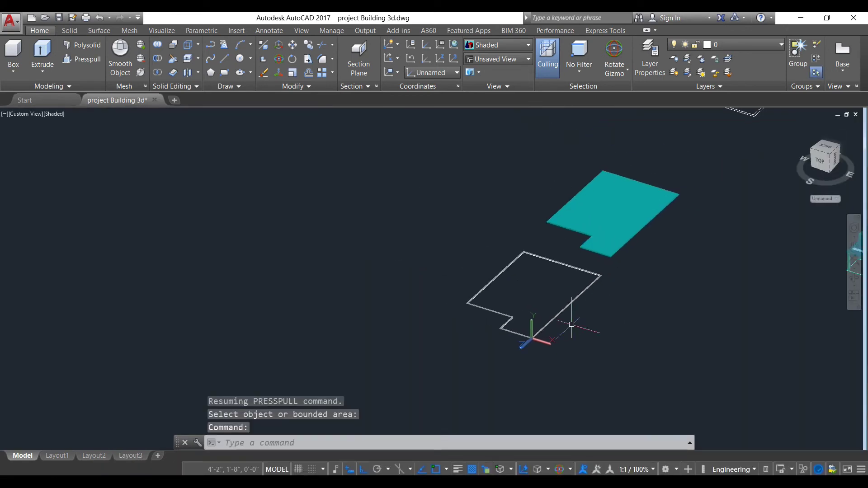
{"action": "scroll", "coordinate": [601, 262], "scroll_direction": "up", "scroll_amount": 2}
{"action": "scroll", "coordinate": [581, 281], "scroll_direction": "up", "scroll_amount": 4}
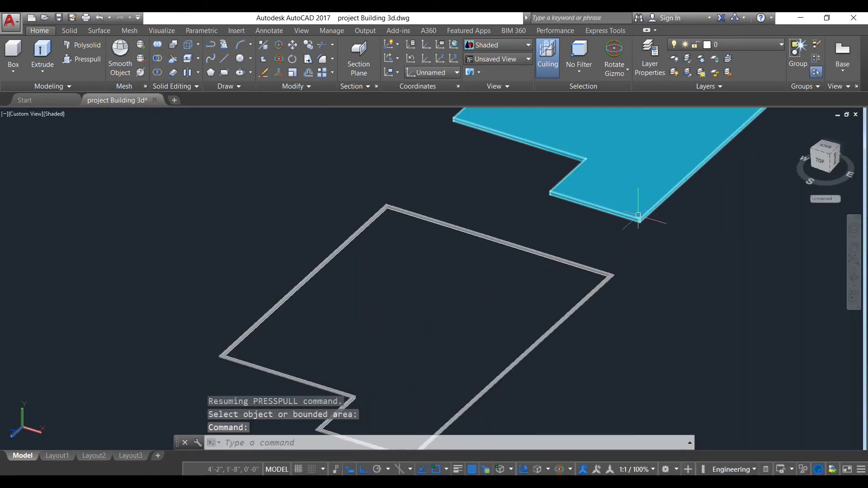
{"action": "middle_click_drag", "start_coordinate": [517, 307], "coordinate": [517, 277], "text": "shift"}
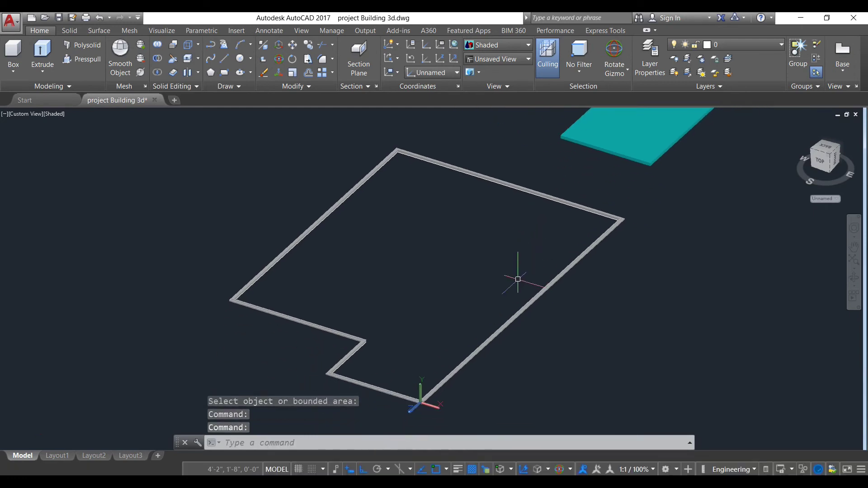
{"action": "left_click", "coordinate": [501, 329]}
{"action": "left_click", "coordinate": [543, 369]}
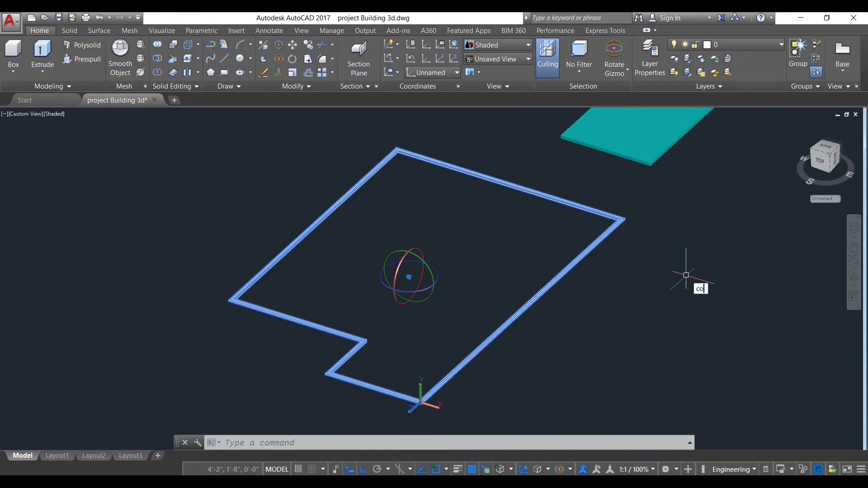
{"action": "key", "text": "Return"}
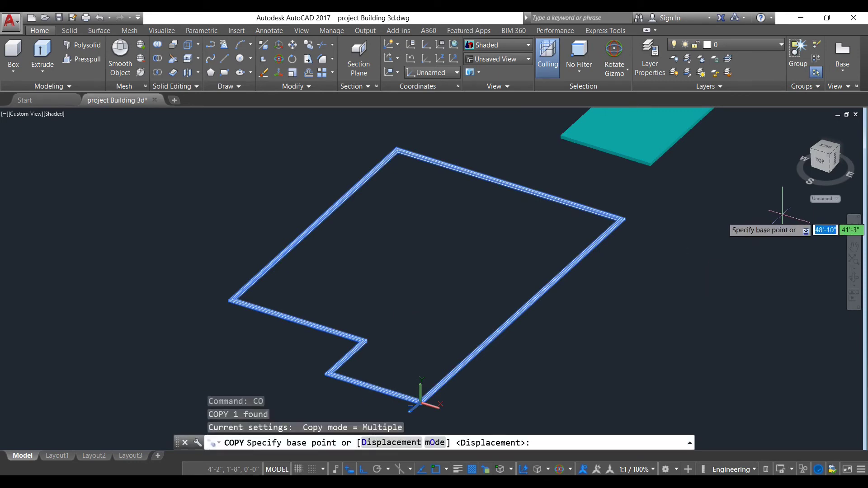
{"action": "scroll", "coordinate": [743, 246], "scroll_direction": "down", "scroll_amount": 3}
{"action": "middle_click_drag", "start_coordinate": [742, 246], "coordinate": [667, 321]}
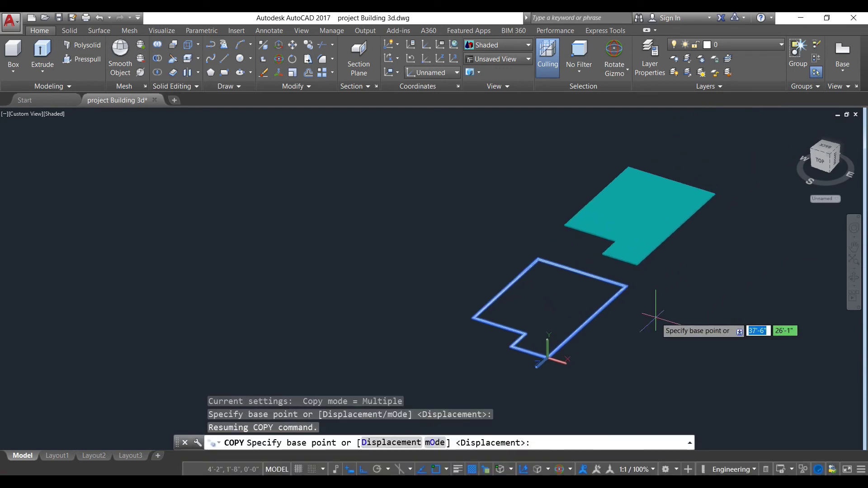
{"action": "key", "text": "Escape"}
- Switch the visual style to Wireframe and begin copying the stepped edge band, with its lower inner back corner as the base point
{"action": "left_click", "coordinate": [497, 45]}
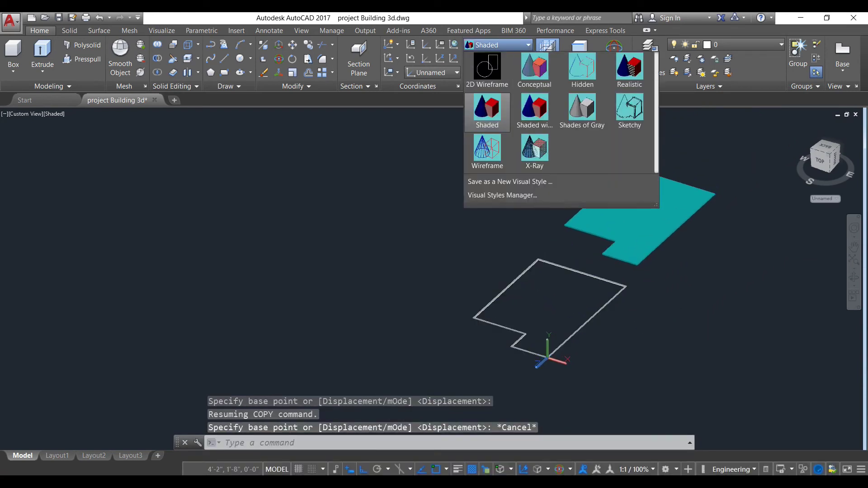
{"action": "left_click", "coordinate": [489, 148]}
{"action": "left_click", "coordinate": [585, 339]}
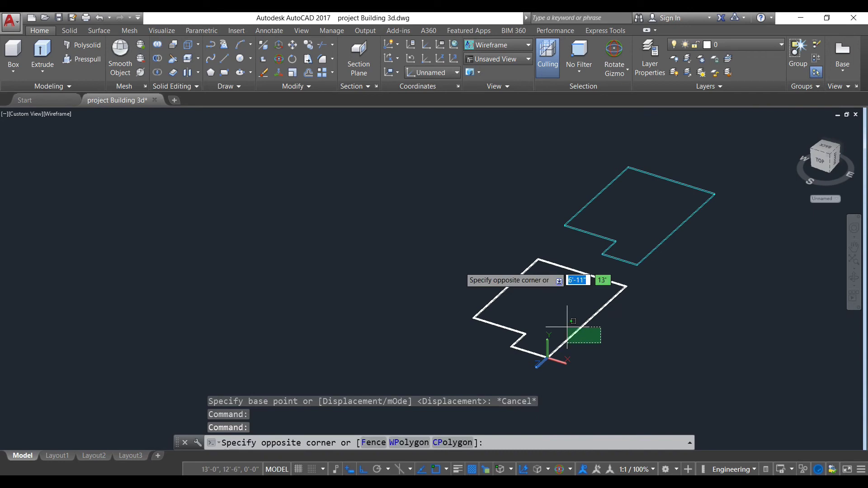
{"action": "left_click", "coordinate": [438, 251]}
{"action": "type", "text": "co"}
{"action": "key", "text": "Return"}
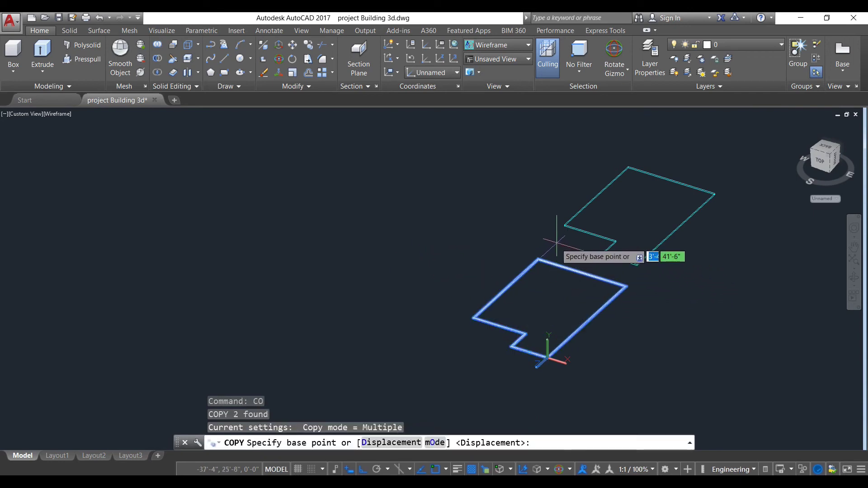
{"action": "scroll", "coordinate": [559, 243], "scroll_direction": "up", "scroll_amount": 5}
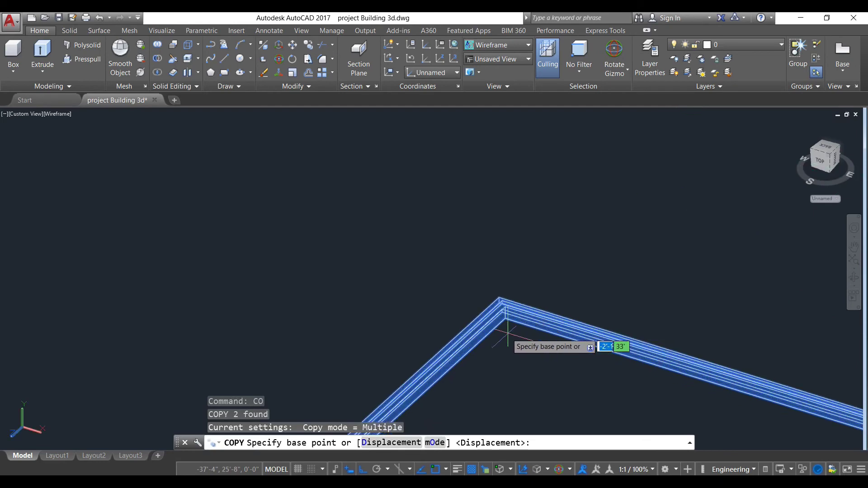
{"action": "scroll", "coordinate": [501, 312], "scroll_direction": "up", "scroll_amount": 2}
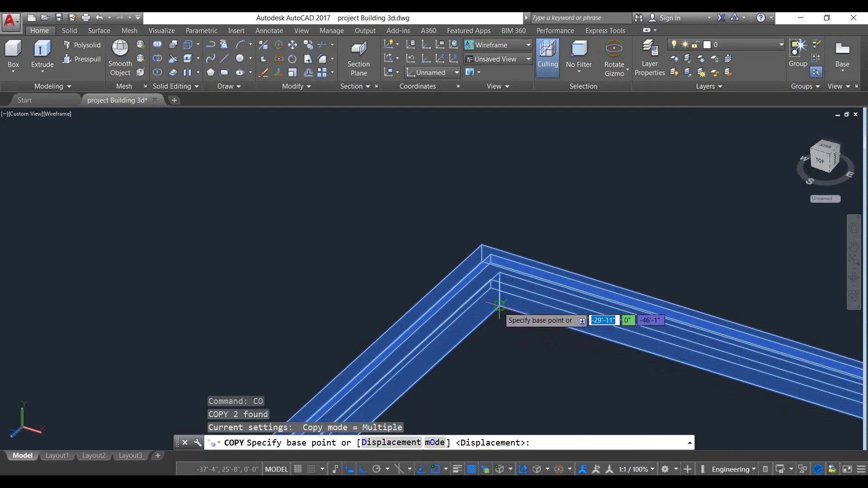
{"action": "left_click", "coordinate": [499, 306]}
- Try to place the band's copy at the upper back corner of the slab, and undo it
{"action": "scroll", "coordinate": [601, 181], "scroll_direction": "down", "scroll_amount": 8}
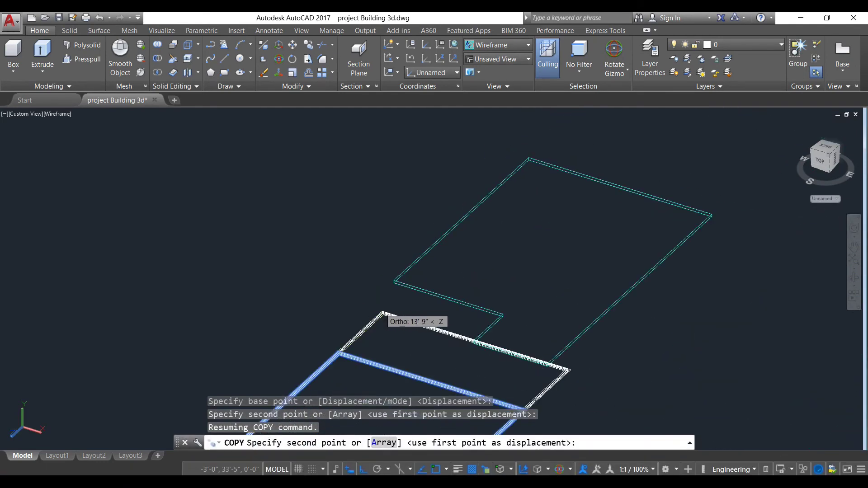
{"action": "scroll", "coordinate": [421, 275], "scroll_direction": "down", "scroll_amount": 2}
{"action": "scroll", "coordinate": [459, 243], "scroll_direction": "up", "scroll_amount": 5}
{"action": "scroll", "coordinate": [509, 232], "scroll_direction": "up", "scroll_amount": 2}
{"action": "left_click", "coordinate": [499, 240]}
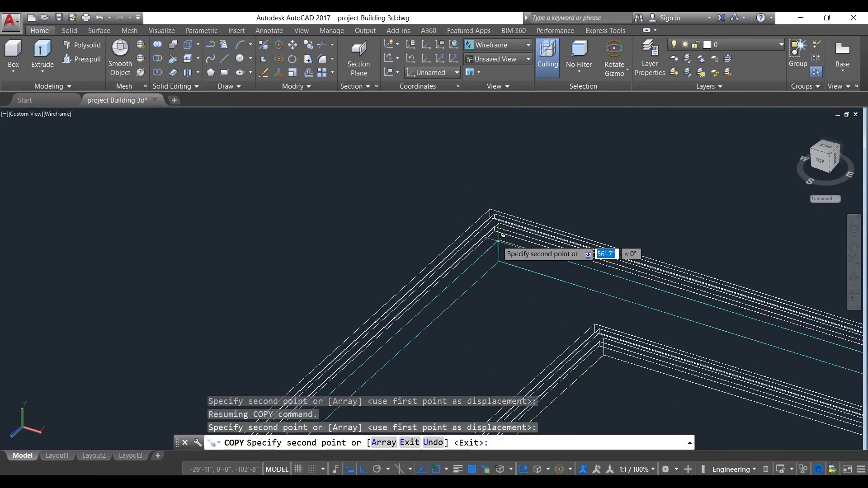
{"action": "scroll", "coordinate": [540, 205], "scroll_direction": "down", "scroll_amount": 2}
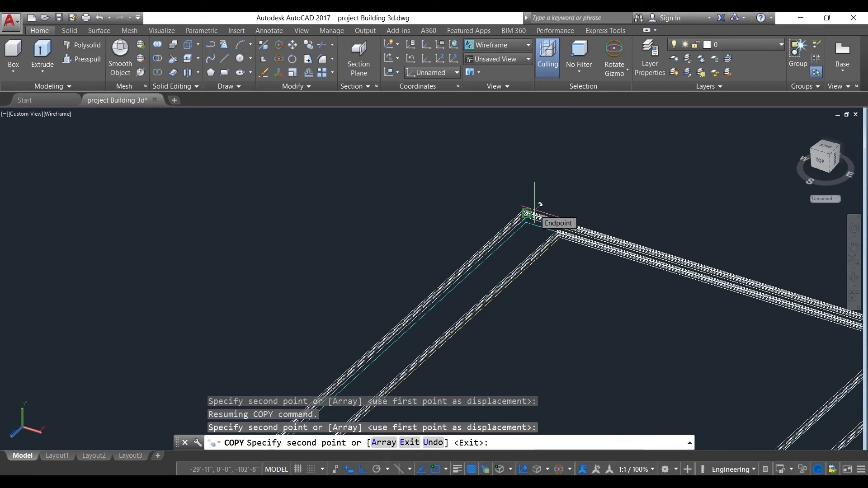
{"action": "type", "text": "u"}
{"action": "key", "text": "Return"}
- Place the band's copy at the slab's lower back corner so it wraps around the slab's edges
{"action": "scroll", "coordinate": [540, 204], "scroll_direction": "down", "scroll_amount": 3}
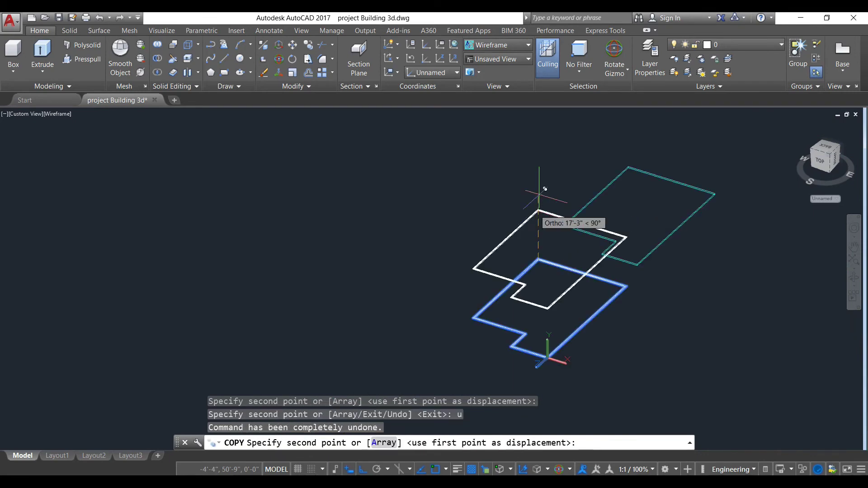
{"action": "scroll", "coordinate": [633, 158], "scroll_direction": "up", "scroll_amount": 4}
{"action": "scroll", "coordinate": [617, 158], "scroll_direction": "up", "scroll_amount": 3}
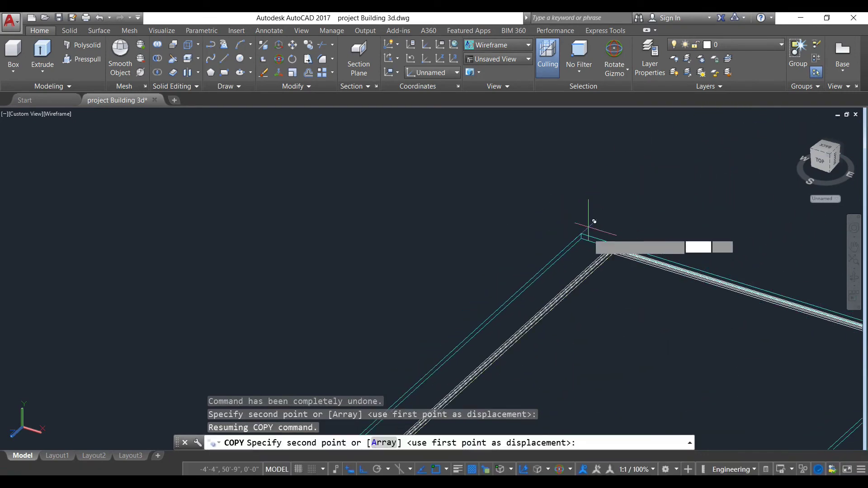
{"action": "scroll", "coordinate": [574, 248], "scroll_direction": "up", "scroll_amount": 2}
{"action": "scroll", "coordinate": [566, 258], "scroll_direction": "down", "scroll_amount": 4}
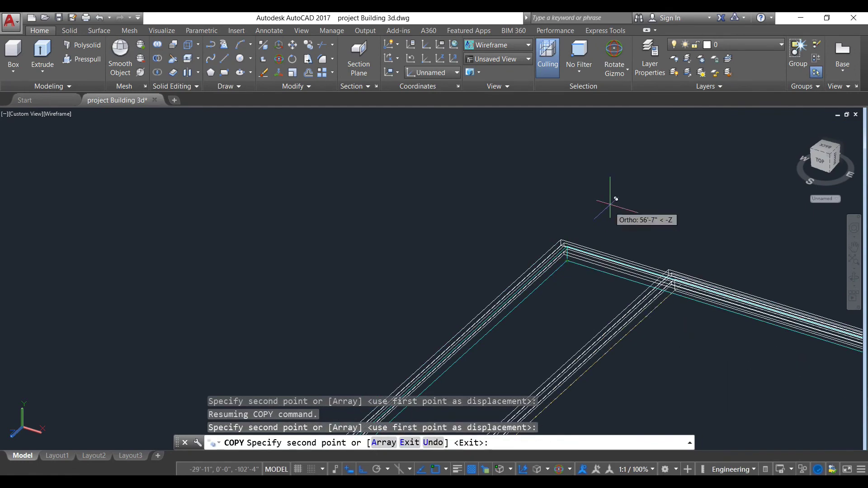
{"action": "left_click", "coordinate": [545, 150]}
{"action": "scroll", "coordinate": [546, 145], "scroll_direction": "down", "scroll_amount": 1}
{"action": "key", "text": "Escape"}
{"action": "scroll", "coordinate": [397, 145], "scroll_direction": "down", "scroll_amount": 1}
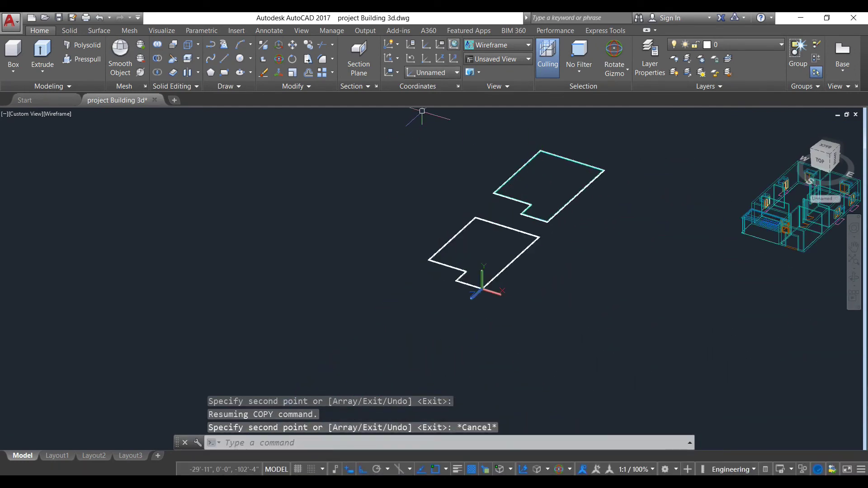
- Set the visual style to Shaded and examine how the copied band fits around the slab's front corner and edges
{"action": "left_click", "coordinate": [528, 44]}
{"action": "left_click", "coordinate": [486, 113]}
{"action": "key", "text": "Escape"}
{"action": "key", "text": "Escape"}
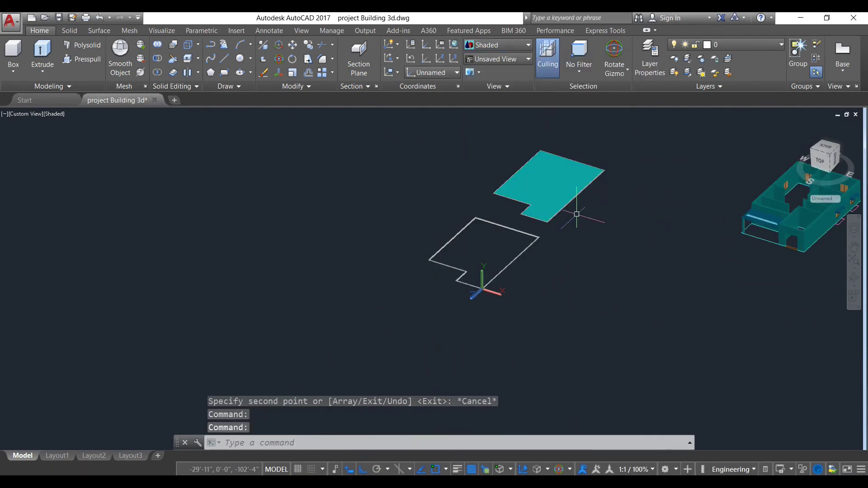
{"action": "scroll", "coordinate": [510, 203], "scroll_direction": "up", "scroll_amount": 5}
{"action": "scroll", "coordinate": [463, 213], "scroll_direction": "up", "scroll_amount": 3}
{"action": "scroll", "coordinate": [549, 252], "scroll_direction": "down", "scroll_amount": 2}
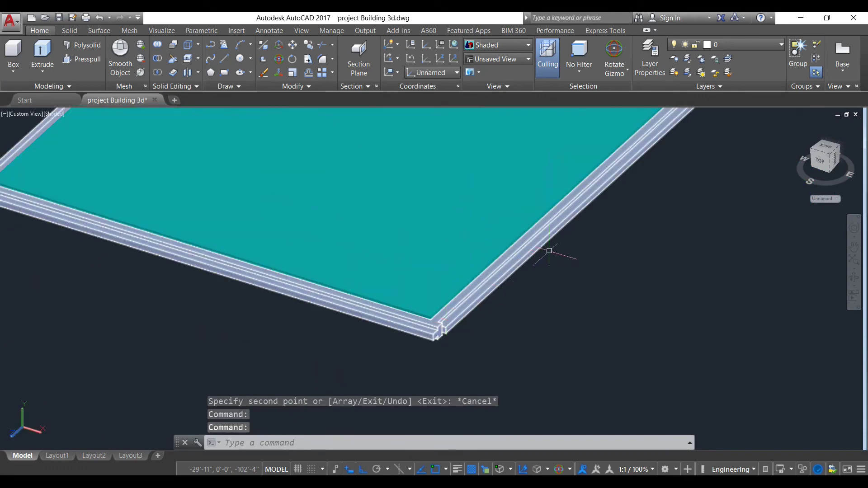
{"action": "scroll", "coordinate": [620, 227], "scroll_direction": "down", "scroll_amount": 3}
{"action": "scroll", "coordinate": [639, 194], "scroll_direction": "down", "scroll_amount": 1}
{"action": "middle_click_drag", "start_coordinate": [639, 194], "coordinate": [634, 204]}
{"action": "key", "text": "Escape"}
- Assign the copied edge band around the slab to the 3d slab layer
{"action": "scroll", "coordinate": [601, 244], "scroll_direction": "up", "scroll_amount": 4}
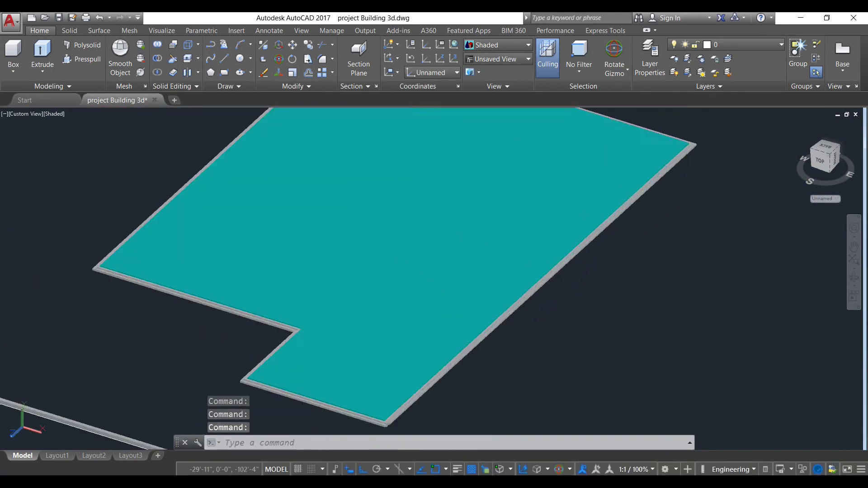
{"action": "left_click", "coordinate": [594, 241]}
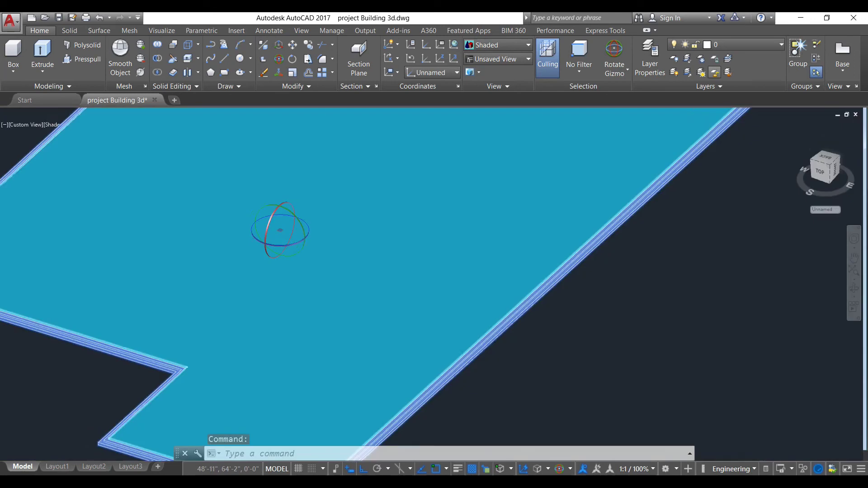
{"action": "left_click", "coordinate": [746, 44]}
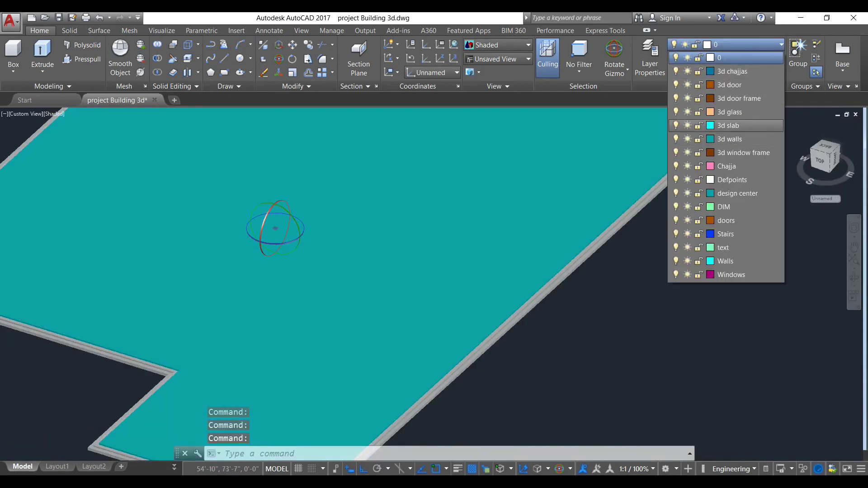
{"action": "left_click", "coordinate": [728, 125]}
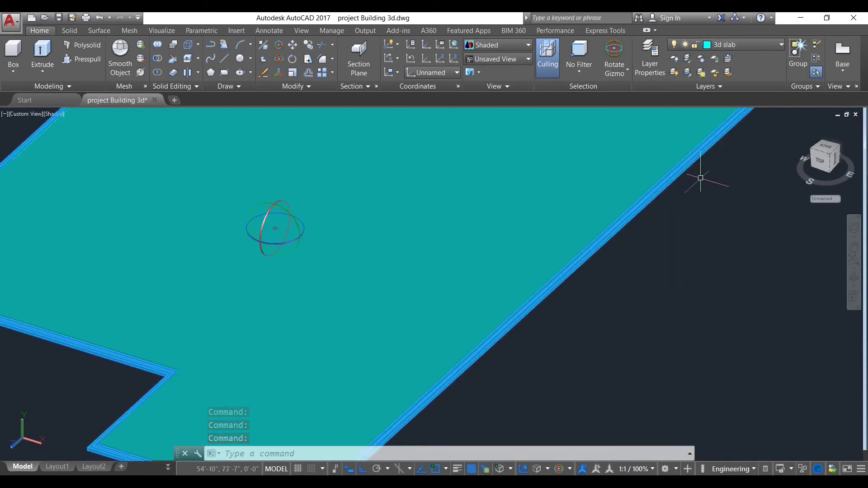
{"action": "scroll", "coordinate": [703, 164], "scroll_direction": "down", "scroll_amount": 5}
{"action": "key", "text": "Escape"}
{"action": "scroll", "coordinate": [587, 235], "scroll_direction": "up", "scroll_amount": 4}
{"action": "scroll", "coordinate": [550, 344], "scroll_direction": "up", "scroll_amount": 3}
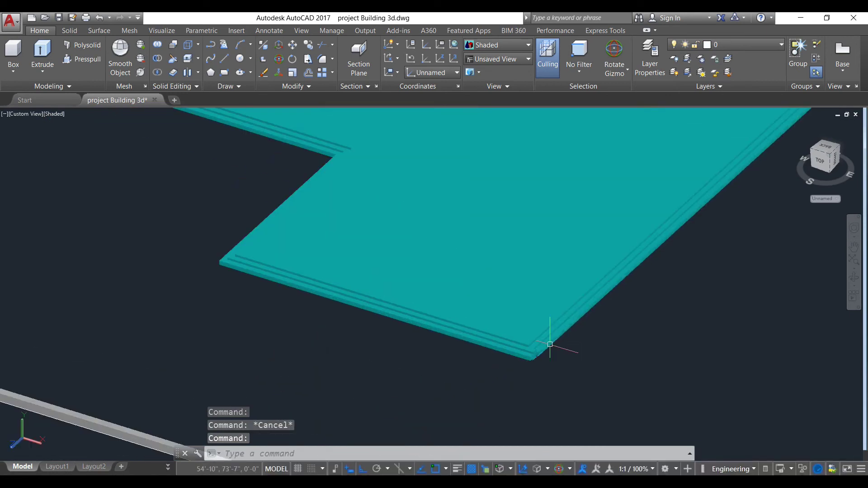
{"action": "scroll", "coordinate": [550, 344], "scroll_direction": "down", "scroll_amount": 5}
{"action": "left_click", "coordinate": [663, 307]}
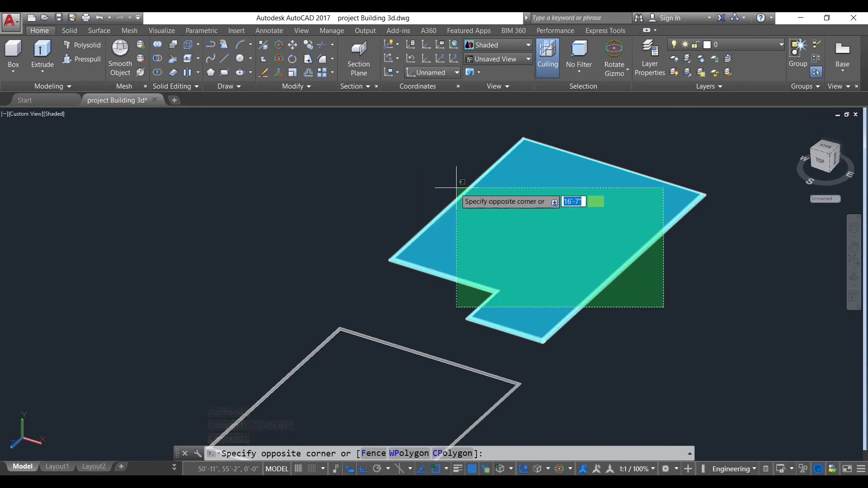
{"action": "left_click", "coordinate": [448, 178]}
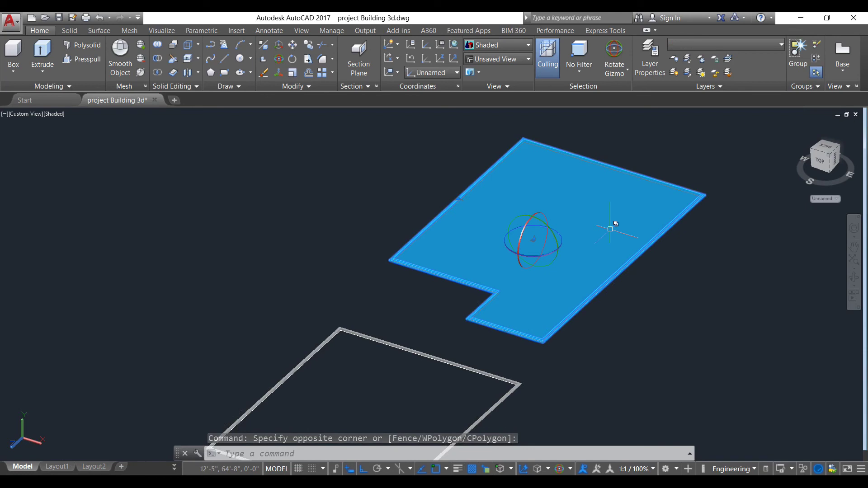
{"action": "key", "text": "Escape"}
- Switch the visual style to Wireframe and begin copying the slab with its edge band, using the lower inner back corner as base point
{"action": "left_click", "coordinate": [498, 45]}
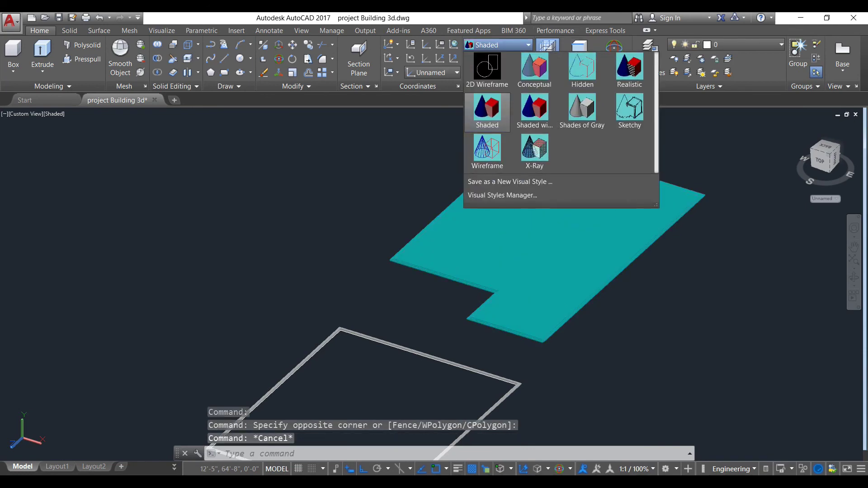
{"action": "left_click", "coordinate": [493, 147]}
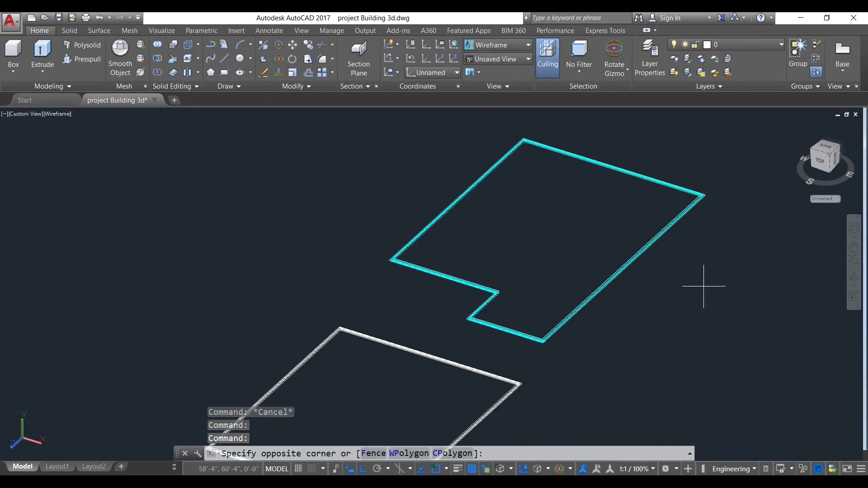
{"action": "left_click", "coordinate": [387, 171]}
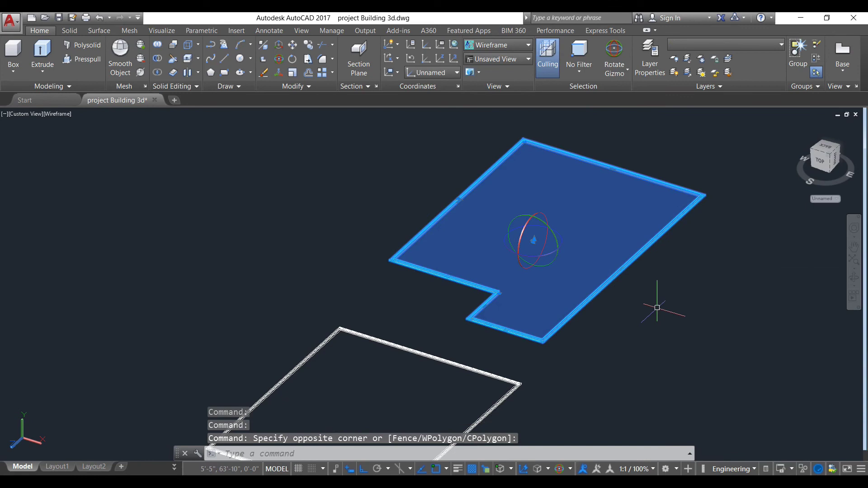
{"action": "type", "text": "co"}
{"action": "key", "text": "Return"}
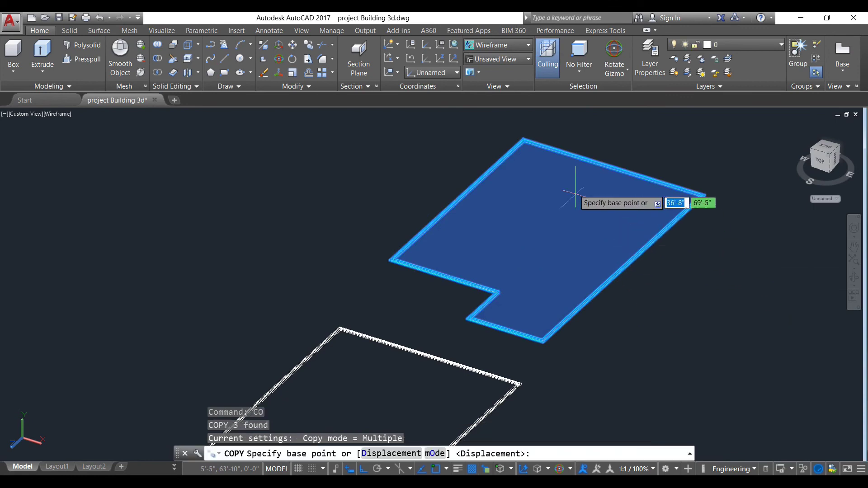
{"action": "scroll", "coordinate": [554, 167], "scroll_direction": "up", "scroll_amount": 5}
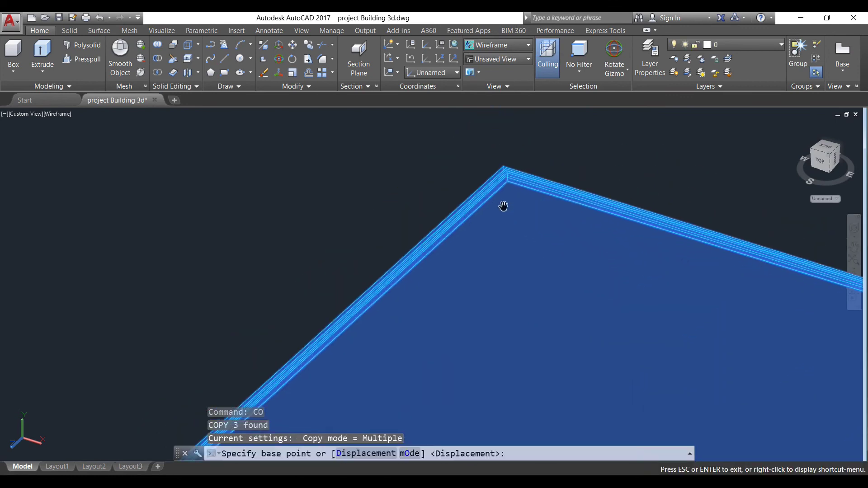
{"action": "scroll", "coordinate": [512, 202], "scroll_direction": "up", "scroll_amount": 2}
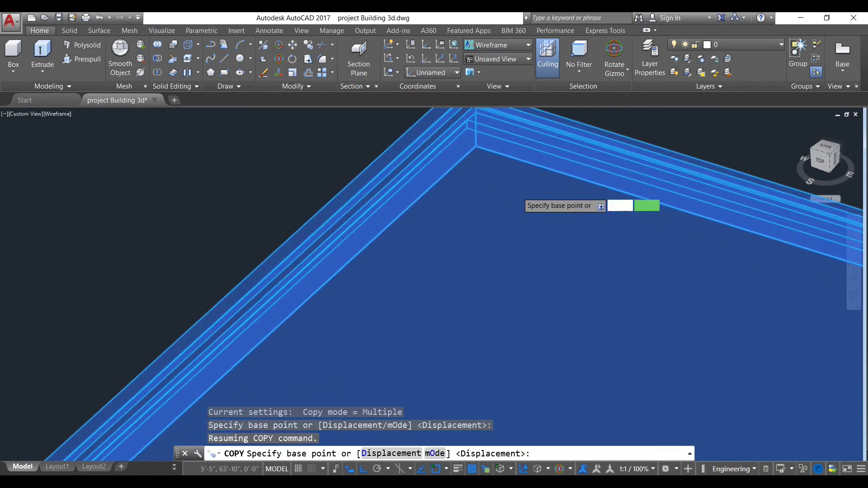
{"action": "left_click", "coordinate": [475, 145]}
- Place the copy of the slab and band on the top outer back corner of the building's walls
{"action": "scroll", "coordinate": [561, 236], "scroll_direction": "down", "scroll_amount": 8}
{"action": "scroll", "coordinate": [498, 258], "scroll_direction": "down", "scroll_amount": 2}
{"action": "scroll", "coordinate": [588, 271], "scroll_direction": "up", "scroll_amount": 9}
{"action": "scroll", "coordinate": [430, 215], "scroll_direction": "up", "scroll_amount": 3}
{"action": "scroll", "coordinate": [407, 231], "scroll_direction": "down", "scroll_amount": 1}
{"action": "middle_click_drag", "start_coordinate": [407, 232], "coordinate": [496, 219]}
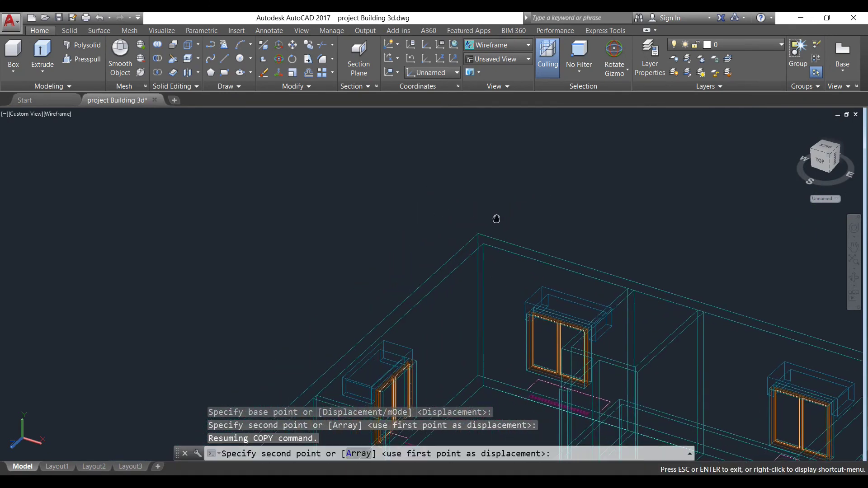
{"action": "scroll", "coordinate": [498, 221], "scroll_direction": "up", "scroll_amount": 3}
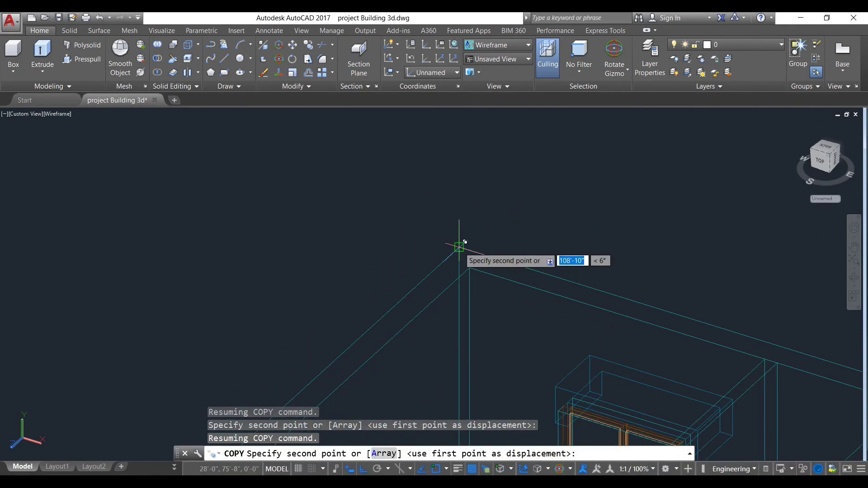
{"action": "left_click", "coordinate": [465, 242]}
{"action": "scroll", "coordinate": [536, 209], "scroll_direction": "down", "scroll_amount": 5}
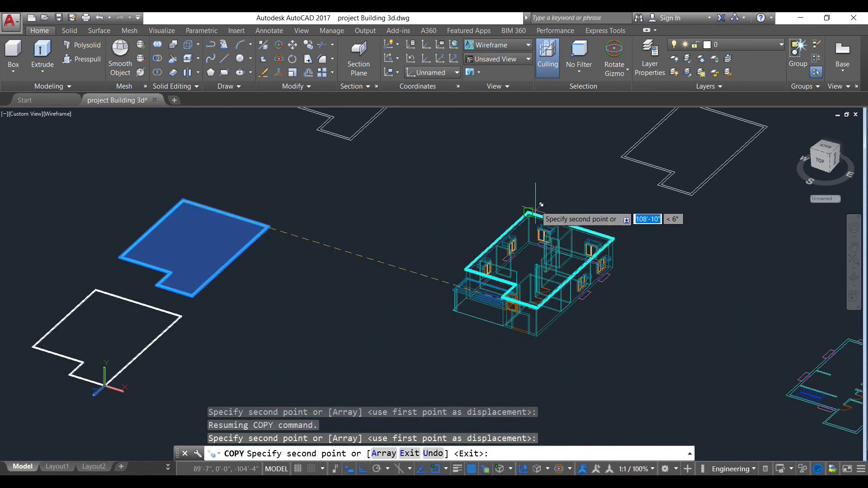
{"action": "key", "text": "Escape"}
- Set the visual style to Shaded and examine the roof slab on the building from the front and side
{"action": "left_click", "coordinate": [497, 45]}
{"action": "left_click", "coordinate": [487, 110]}
{"action": "scroll", "coordinate": [528, 293], "scroll_direction": "up", "scroll_amount": 5}
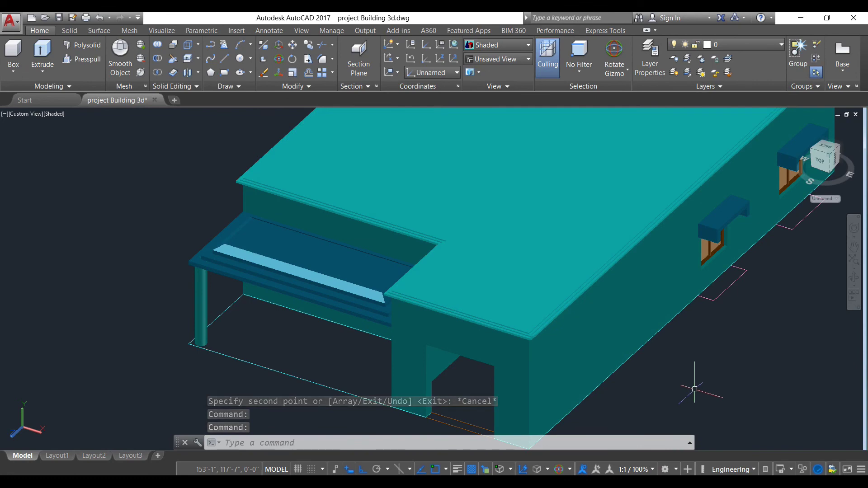
{"action": "scroll", "coordinate": [696, 384], "scroll_direction": "down", "scroll_amount": 2}
{"action": "mouse_move", "coordinate": [717, 383]}
{"action": "middle_mouse_down", "text": "shift"}
{"action": "mouse_move", "coordinate": [698, 356]}
{"action": "mouse_move", "coordinate": [737, 361]}
{"action": "mouse_move", "coordinate": [515, 253]}
{"action": "mouse_move", "coordinate": [570, 260]}
{"action": "middle_mouse_up", "text": "shift"}
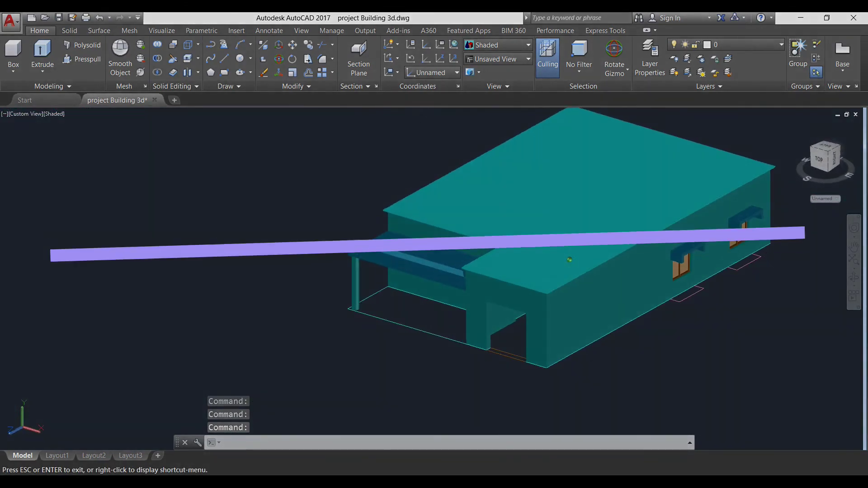